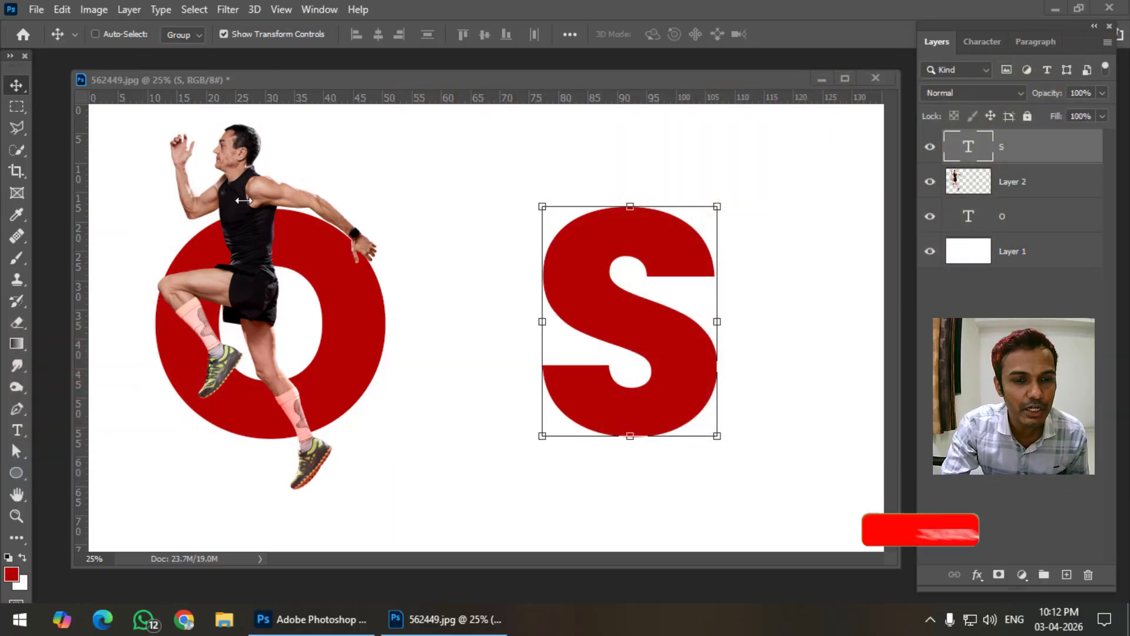
Step: Reposition the runner cutout higher over the letter O, with the body and legs overlapping the ring
{"action": "key", "text": "Return"}
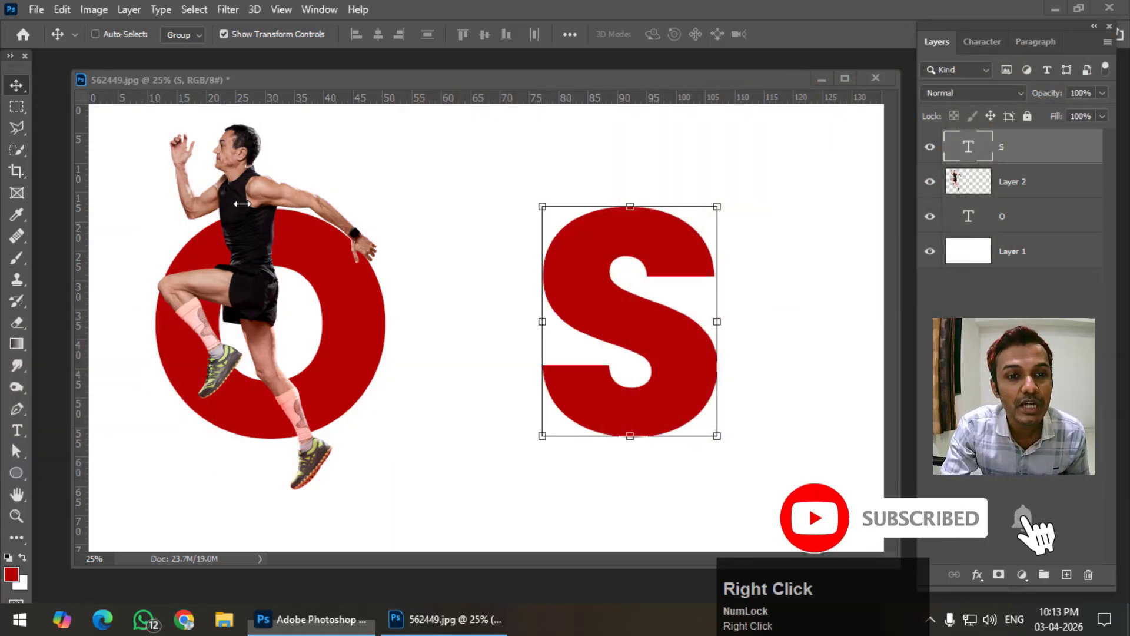
{"action": "right_click", "coordinate": [257, 219]}
{"action": "left_click", "coordinate": [276, 227]}
{"action": "left_click_drag", "start_coordinate": [246, 232], "coordinate": [301, 210]}
{"action": "right_click", "coordinate": [196, 253]}
{"action": "left_click", "coordinate": [219, 264]}
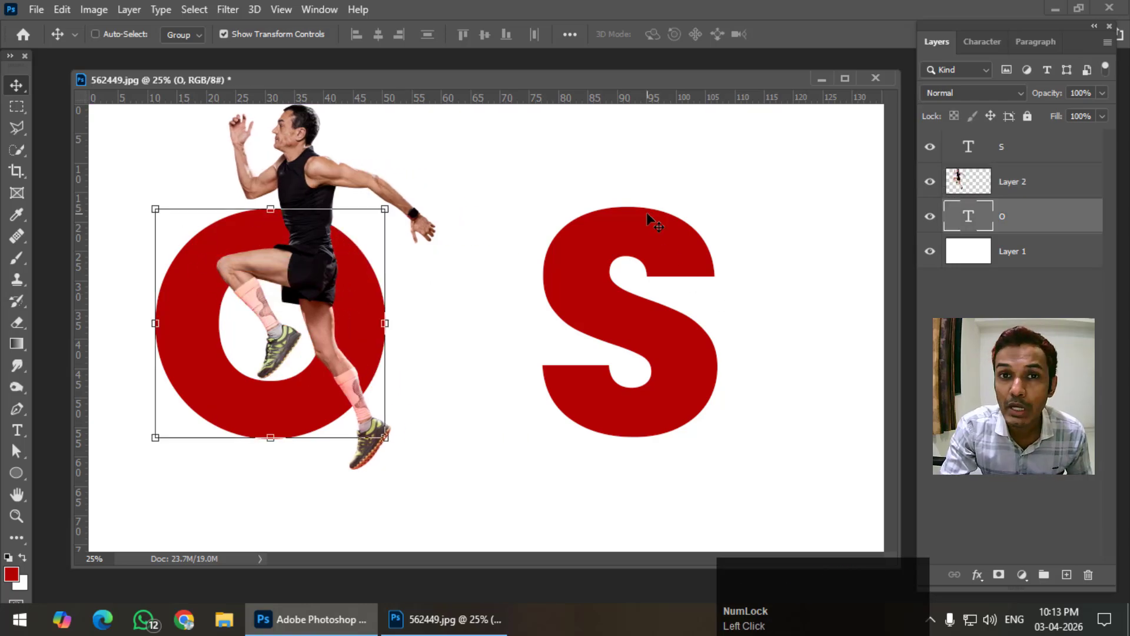
{"action": "right_click", "coordinate": [309, 180]}
{"action": "left_click", "coordinate": [330, 187]}
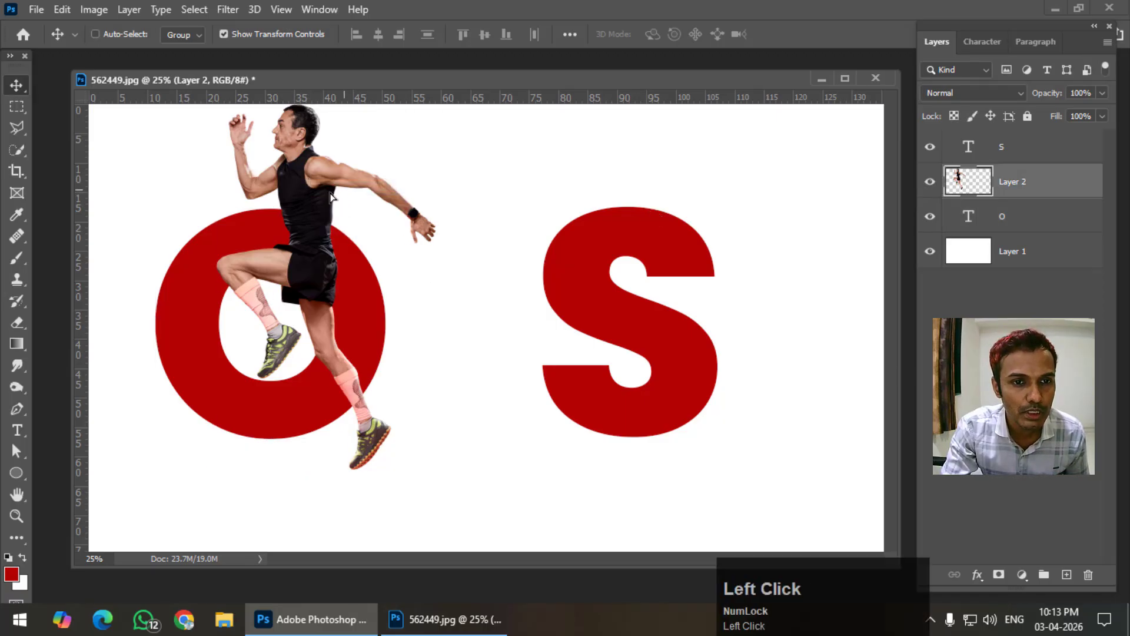
{"action": "left_click_drag", "start_coordinate": [331, 196], "coordinate": [290, 196]}
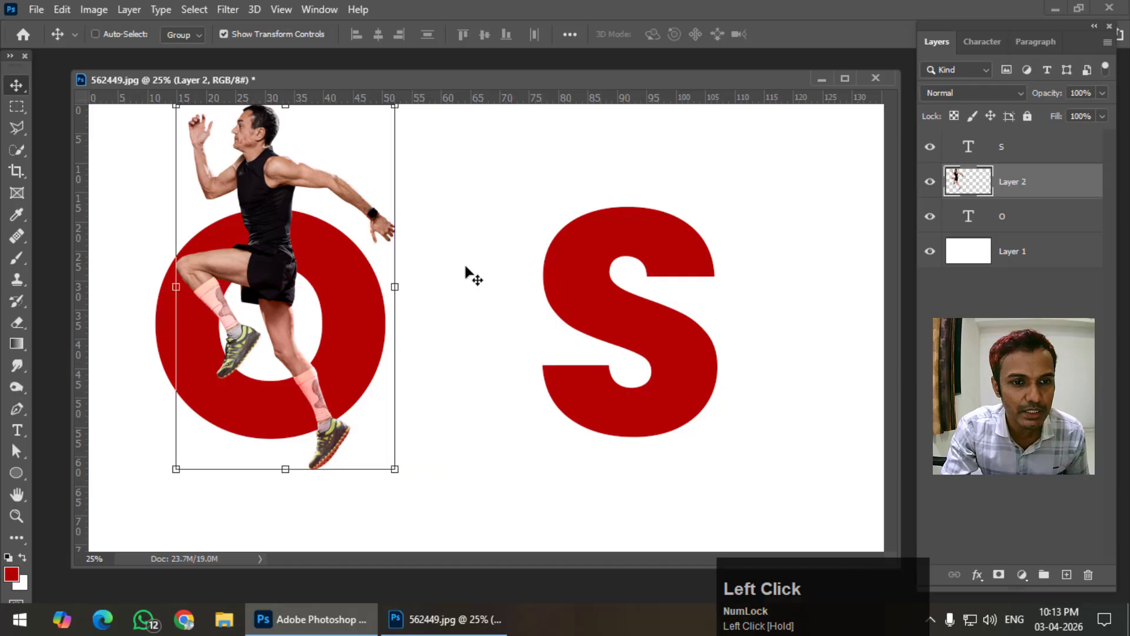
Step: Add a layer mask to the runner layer and make the mask active for editing
{"action": "mouse_move", "coordinate": [1031, 215]}
{"action": "left_mouse_down"}
{"action": "mouse_move", "coordinate": [1038, 190]}
{"action": "mouse_move", "coordinate": [1034, 219]}
{"action": "left_mouse_up"}
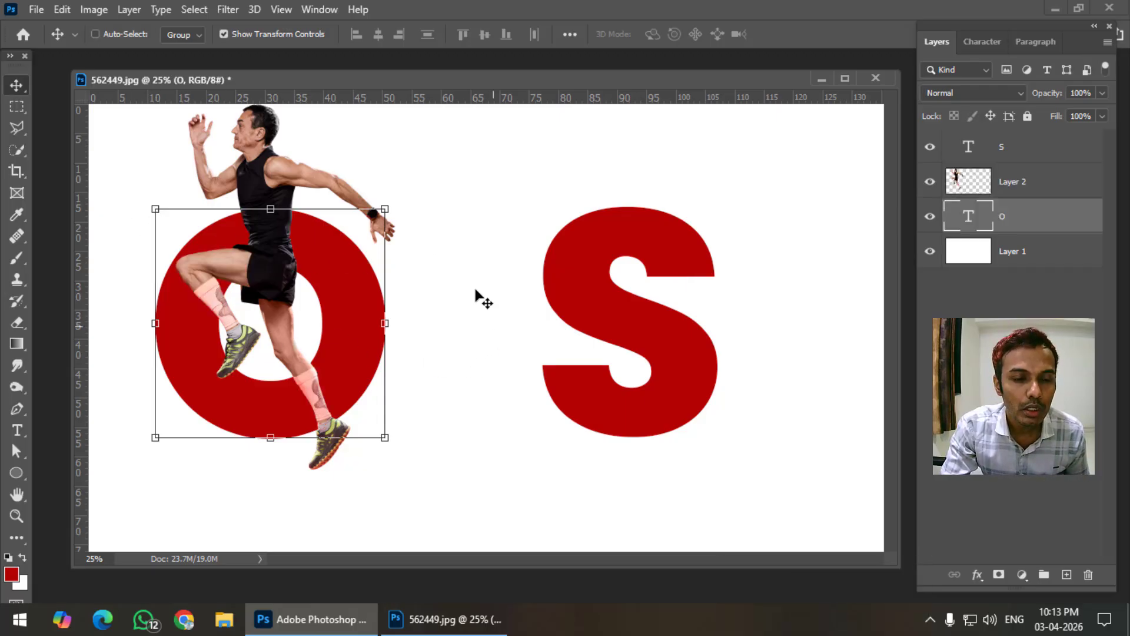
{"action": "left_click", "coordinate": [978, 200]}
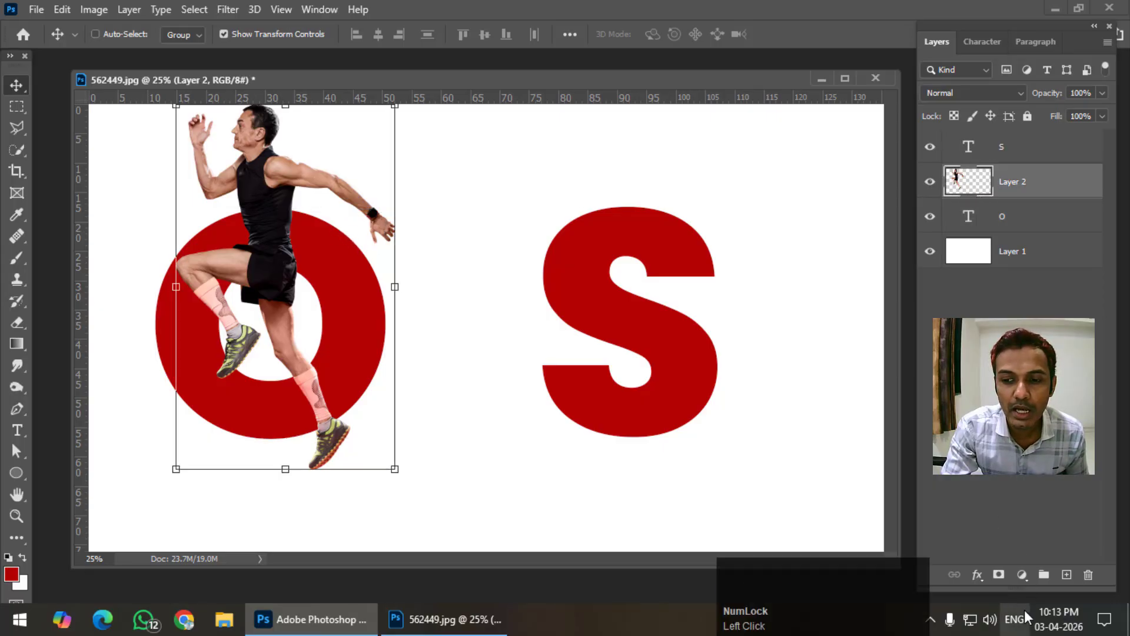
{"action": "left_click", "coordinate": [999, 575]}
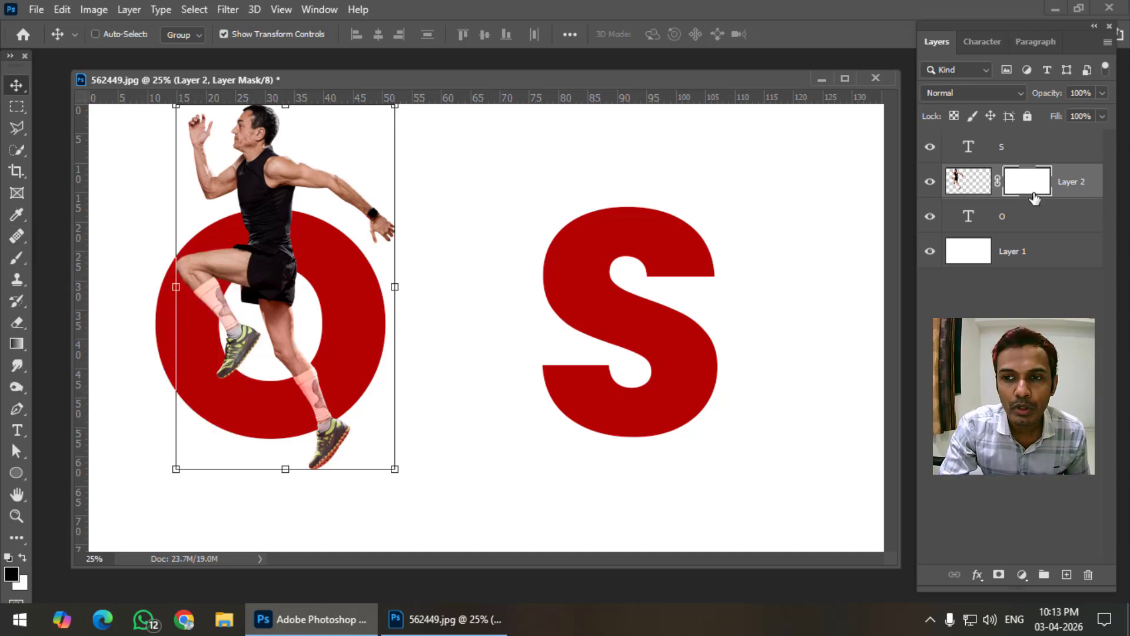
{"action": "left_click", "coordinate": [975, 185]}
{"action": "left_click", "coordinate": [1031, 187]}
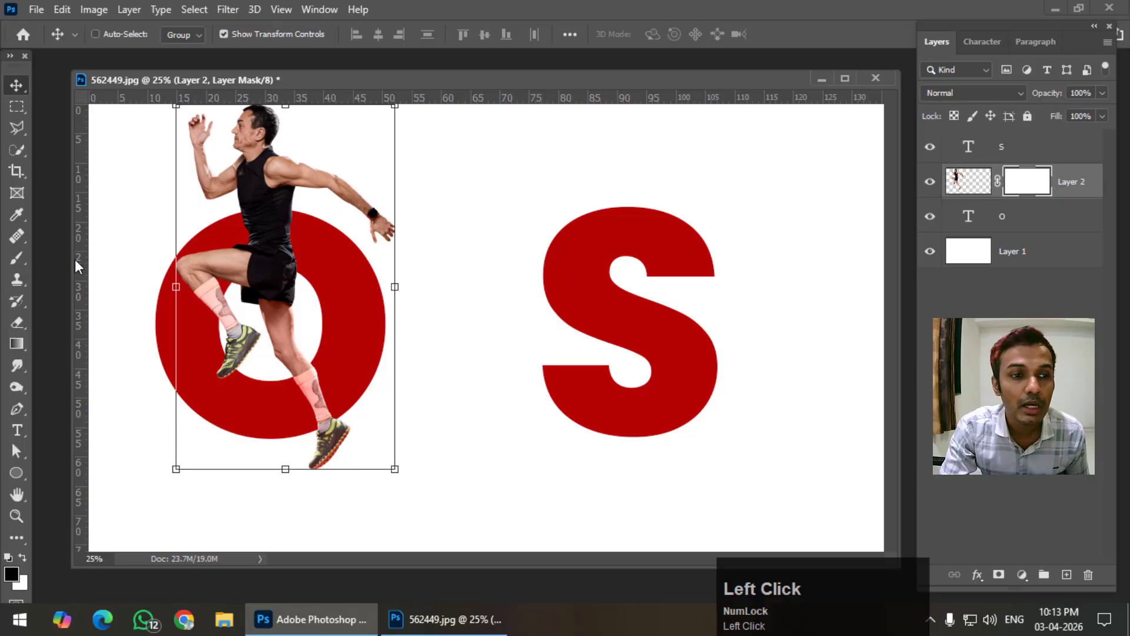
Step: Activate the Brush tool and choose the Hard Round brush with 100% hardness
{"action": "right_click", "coordinate": [27, 259]}
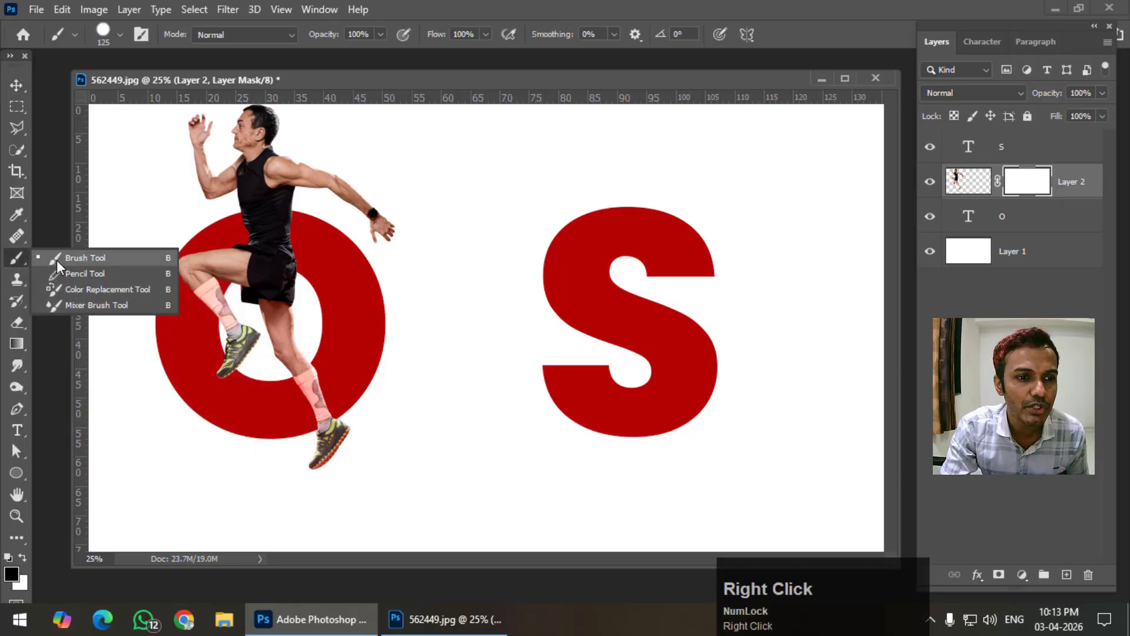
{"action": "left_click", "coordinate": [56, 259]}
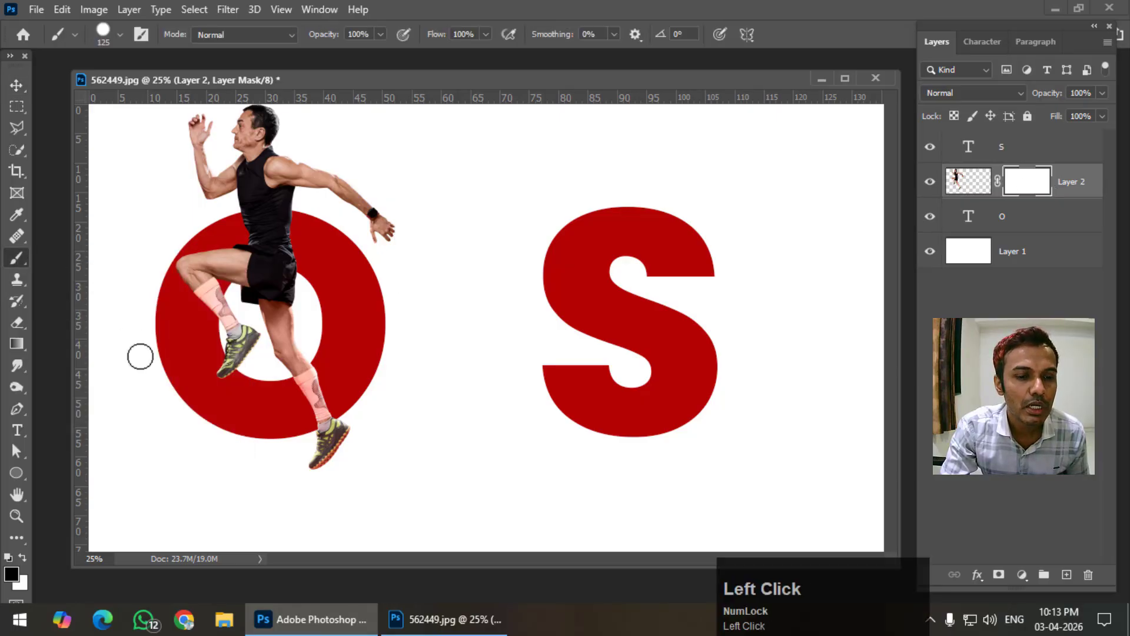
{"action": "right_click", "coordinate": [377, 189]}
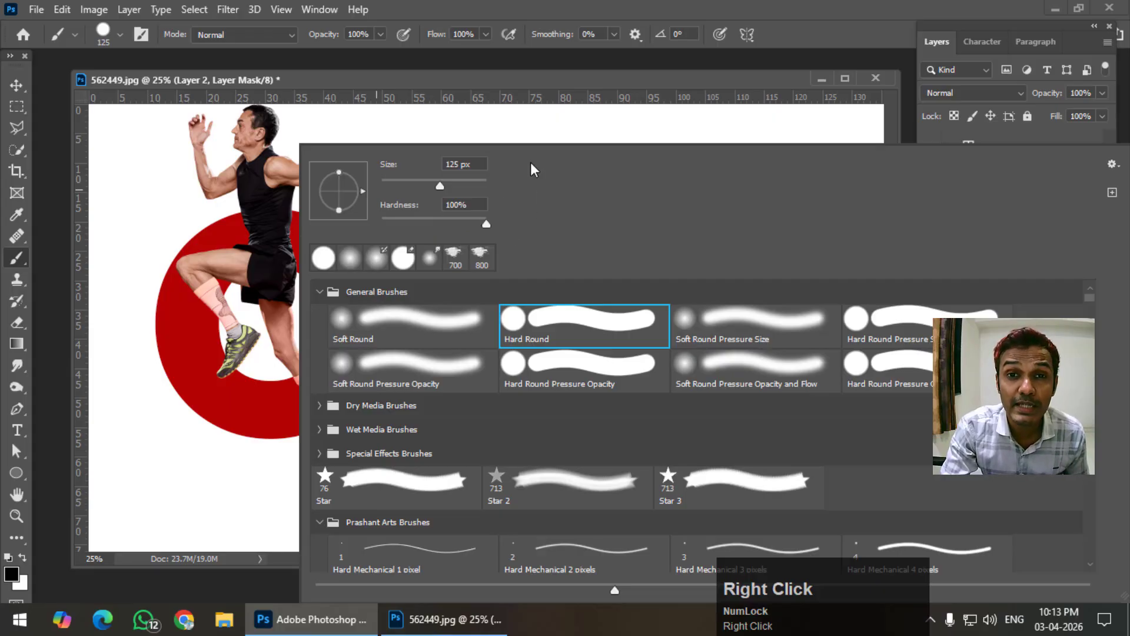
{"action": "left_click", "coordinate": [412, 325]}
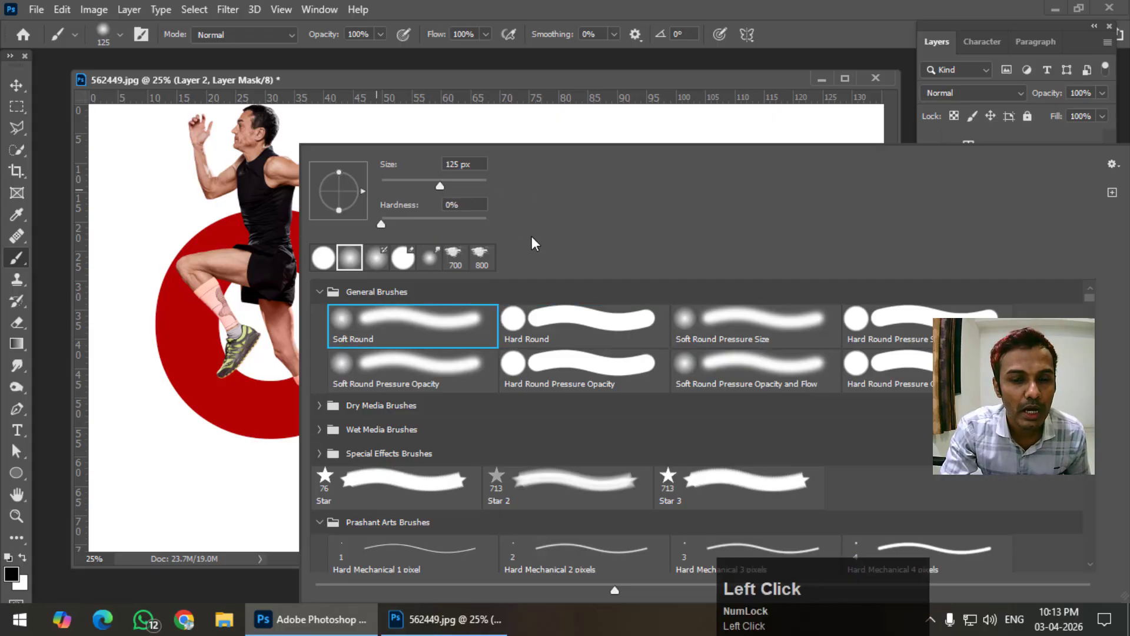
{"action": "left_click", "coordinate": [567, 323]}
{"action": "left_click", "coordinate": [426, 322]}
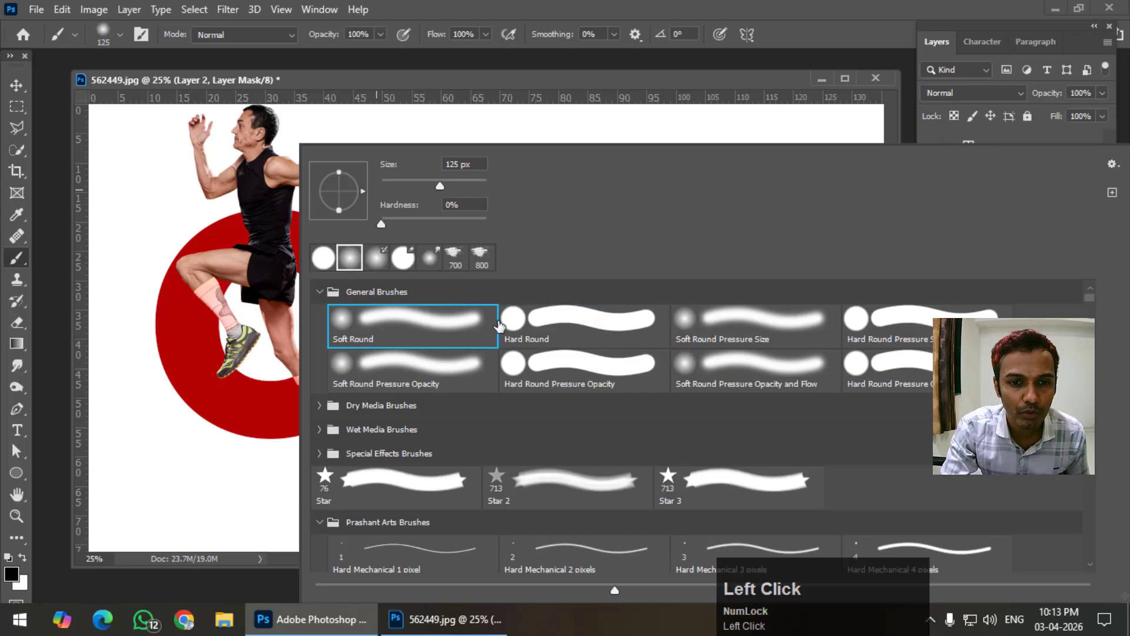
{"action": "left_click", "coordinate": [569, 322]}
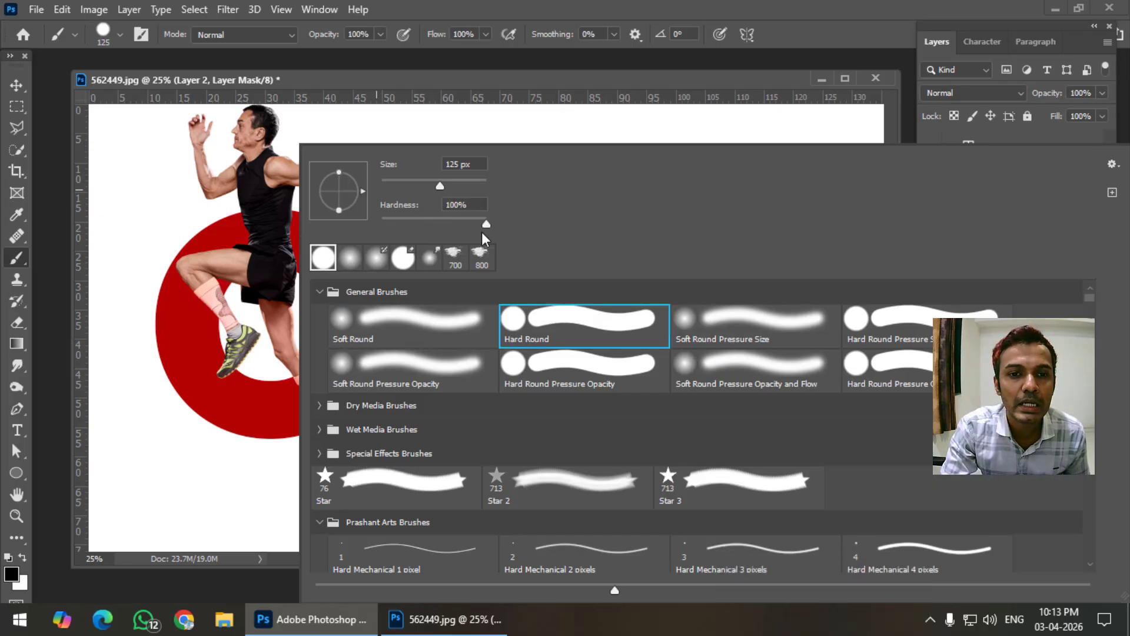
{"action": "left_click", "coordinate": [403, 80]}
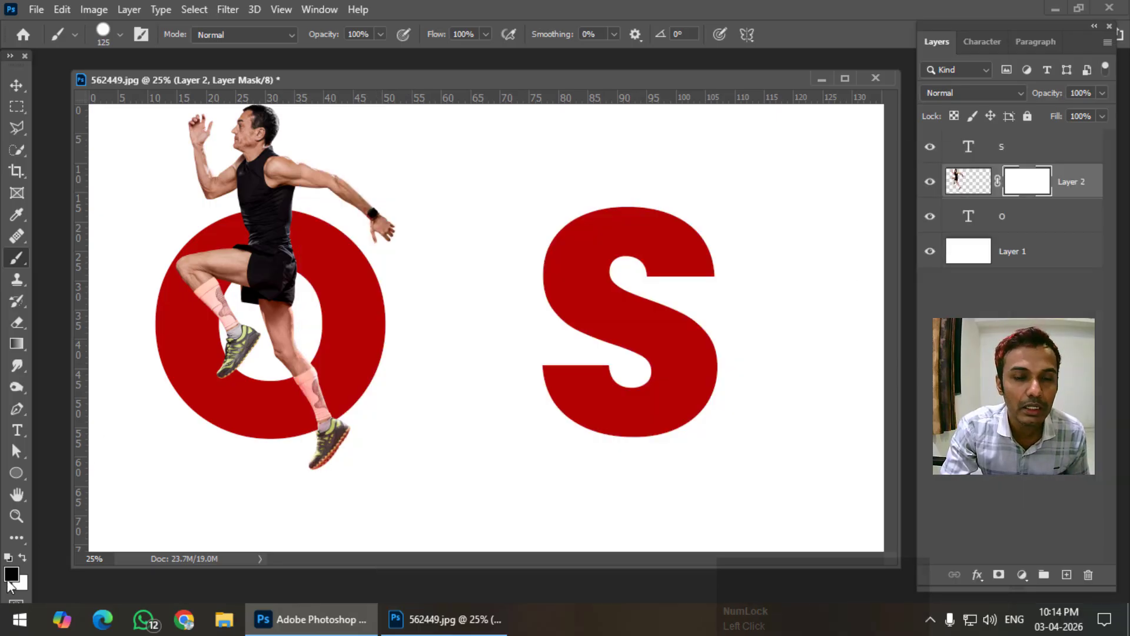
Step: Enlarge the brush to 400 px for painting on the mask
{"action": "key", "text": "bracketright"}
{"action": "key", "text": "bracketright"}
{"action": "key", "text": "bracketright"}
{"action": "key", "text": "bracketright"}
{"action": "key", "text": "bracketright"}
{"action": "key", "text": "bracketright"}
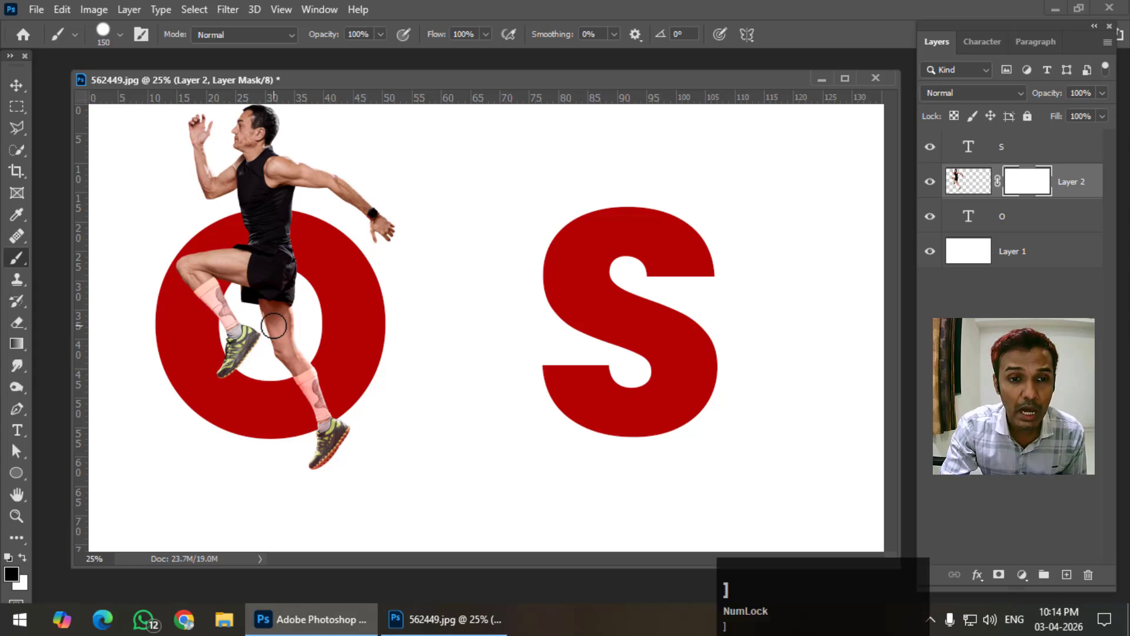
Step: Paint black on the runner's mask to hide parts of the body, and paint white to restore them
{"action": "mouse_move", "coordinate": [250, 248]}
{"action": "left_mouse_down"}
{"action": "mouse_move", "coordinate": [275, 224]}
{"action": "mouse_move", "coordinate": [253, 217]}
{"action": "mouse_move", "coordinate": [221, 255]}
{"action": "mouse_move", "coordinate": [239, 288]}
{"action": "mouse_move", "coordinate": [271, 300]}
{"action": "left_mouse_up"}
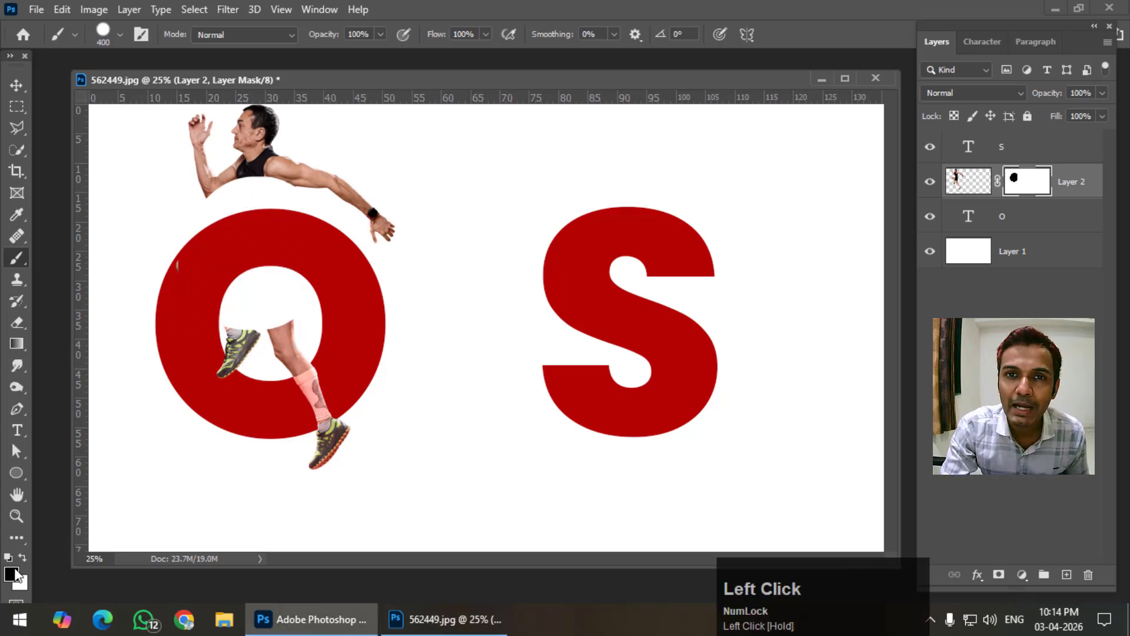
{"action": "mouse_move", "coordinate": [194, 260]}
{"action": "left_mouse_down"}
{"action": "mouse_move", "coordinate": [230, 272]}
{"action": "mouse_move", "coordinate": [265, 219]}
{"action": "mouse_move", "coordinate": [235, 176]}
{"action": "mouse_move", "coordinate": [343, 202]}
{"action": "left_mouse_up"}
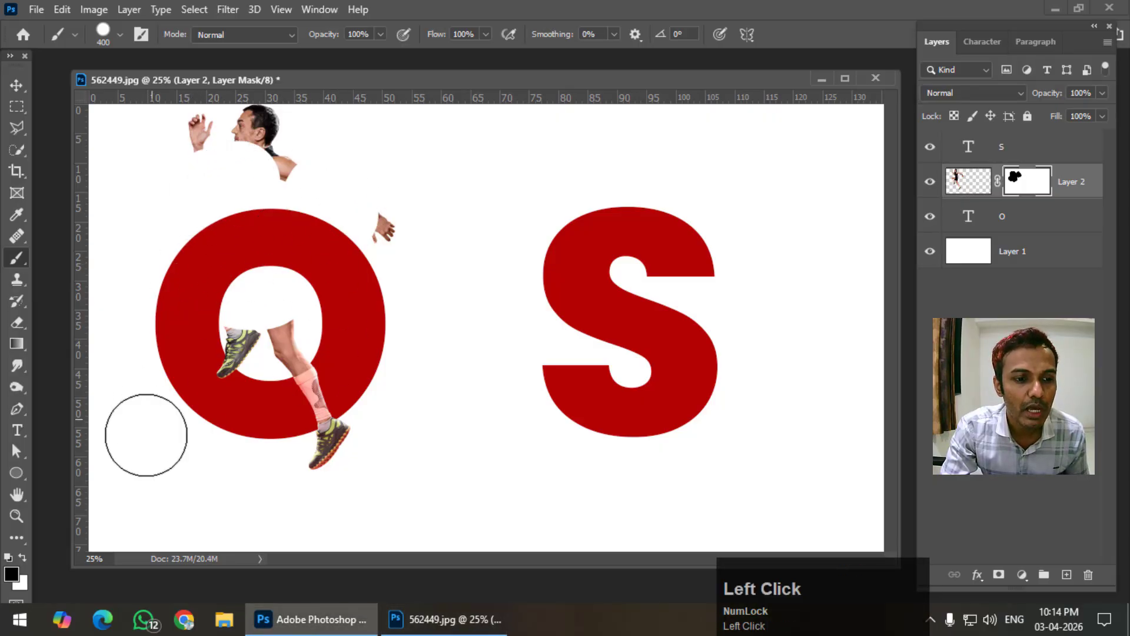
{"action": "left_click", "coordinate": [24, 557]}
{"action": "mouse_move", "coordinate": [261, 324]}
{"action": "left_mouse_down"}
{"action": "mouse_move", "coordinate": [257, 279]}
{"action": "mouse_move", "coordinate": [318, 217]}
{"action": "mouse_move", "coordinate": [263, 194]}
{"action": "mouse_move", "coordinate": [220, 143]}
{"action": "mouse_move", "coordinate": [343, 215]}
{"action": "mouse_move", "coordinate": [215, 379]}
{"action": "mouse_move", "coordinate": [256, 280]}
{"action": "mouse_move", "coordinate": [198, 247]}
{"action": "mouse_move", "coordinate": [175, 268]}
{"action": "mouse_move", "coordinate": [240, 258]}
{"action": "left_mouse_up"}
{"action": "left_click", "coordinate": [24, 558]}
{"action": "mouse_move", "coordinate": [247, 153]}
{"action": "left_mouse_down"}
{"action": "mouse_move", "coordinate": [282, 182]}
{"action": "mouse_move", "coordinate": [240, 315]}
{"action": "mouse_move", "coordinate": [63, 548]}
{"action": "left_mouse_up"}
{"action": "left_click", "coordinate": [23, 557]}
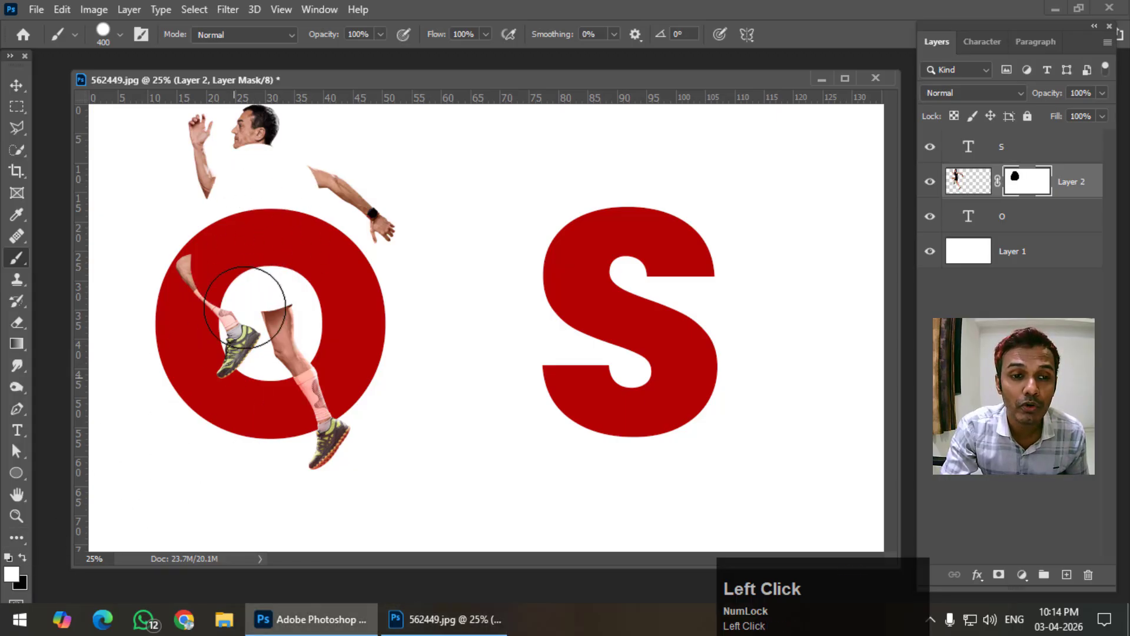
{"action": "mouse_move", "coordinate": [232, 321]}
{"action": "left_mouse_down"}
{"action": "mouse_move", "coordinate": [302, 239]}
{"action": "mouse_move", "coordinate": [282, 213]}
{"action": "mouse_move", "coordinate": [278, 171]}
{"action": "mouse_move", "coordinate": [205, 174]}
{"action": "mouse_move", "coordinate": [259, 255]}
{"action": "left_mouse_up"}
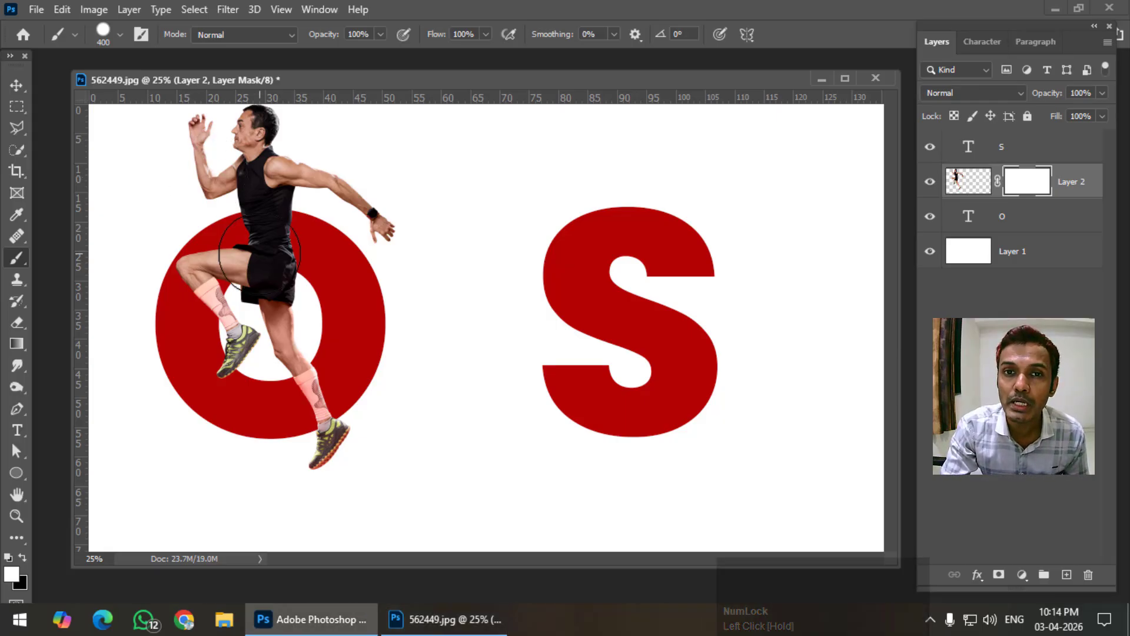
Step: Move the runner and letter O down together, and shift the letter S slightly down and to the right
{"action": "left_click", "coordinate": [16, 87]}
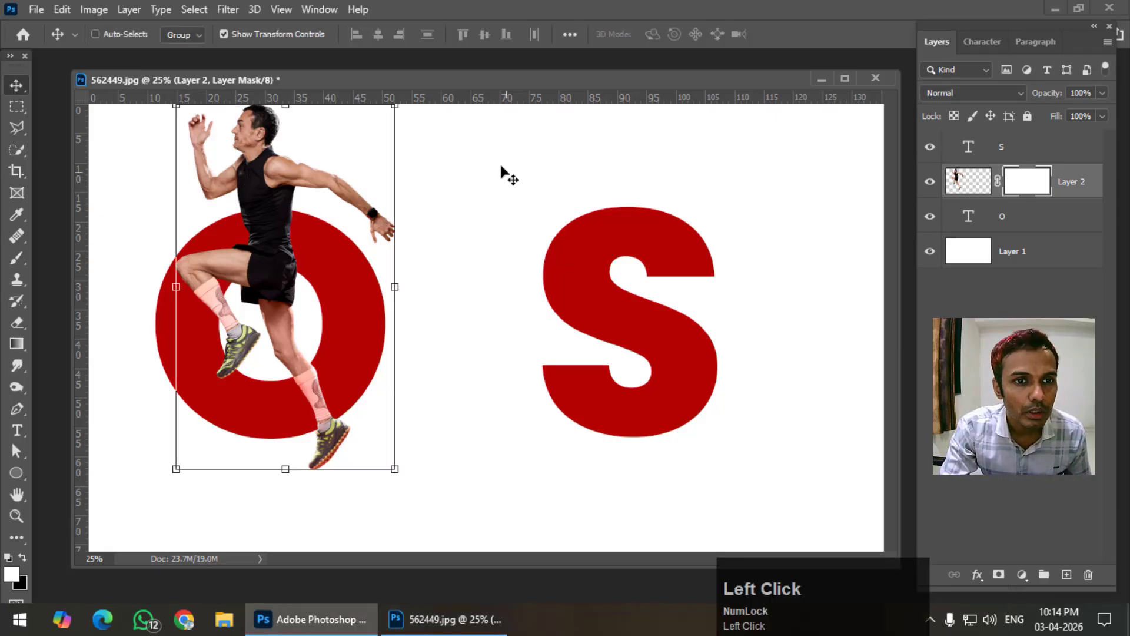
{"action": "left_click", "coordinate": [1056, 225], "text": "ctrl"}
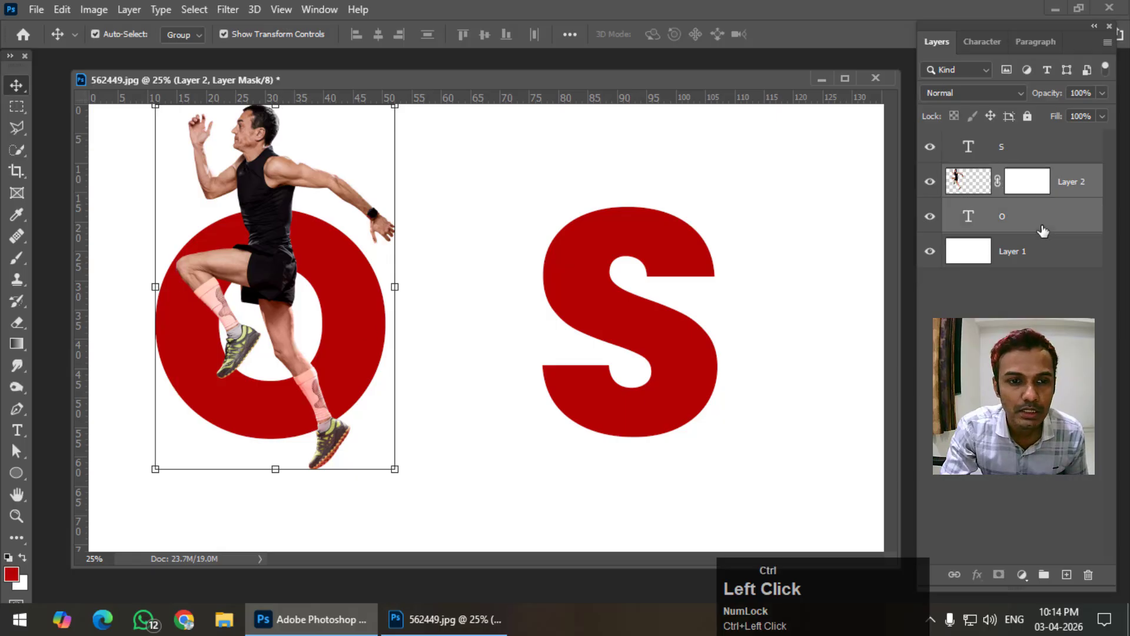
{"action": "mouse_move", "coordinate": [369, 308]}
{"action": "left_mouse_down"}
{"action": "mouse_move", "coordinate": [359, 338]}
{"action": "mouse_move", "coordinate": [359, 322]}
{"action": "left_mouse_up"}
{"action": "right_click", "coordinate": [605, 321]}
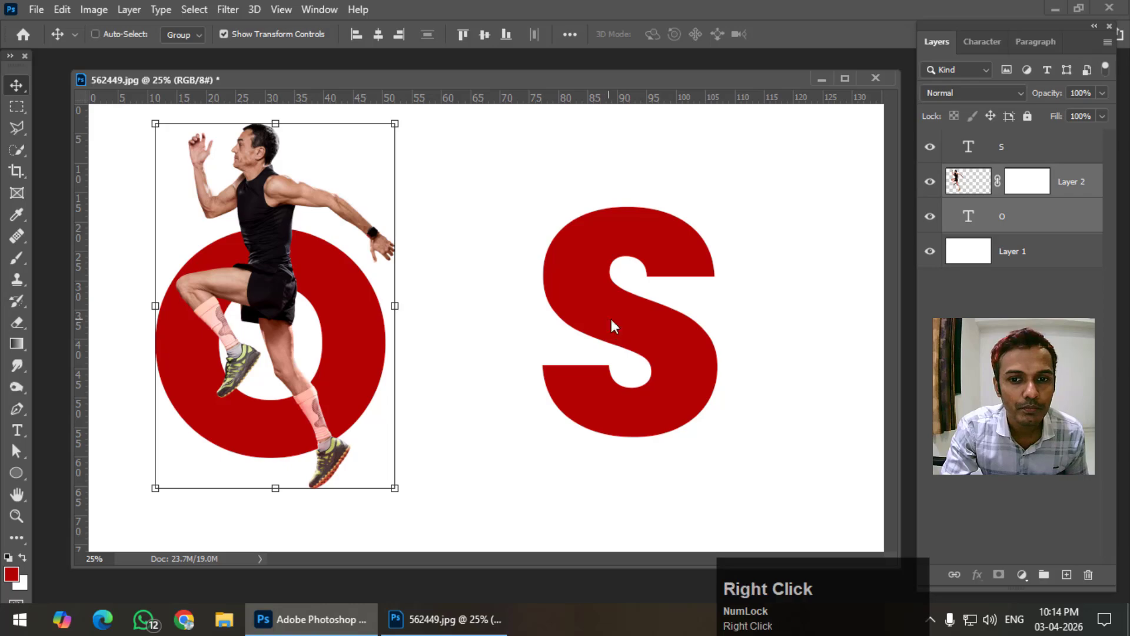
{"action": "left_click", "coordinate": [647, 327]}
{"action": "left_click_drag", "start_coordinate": [649, 328], "coordinate": [655, 342]}
Step: Load the letter O's outline as a selection with the runner layer's mask active
{"action": "right_click", "coordinate": [274, 241]}
{"action": "left_click", "coordinate": [292, 248]}
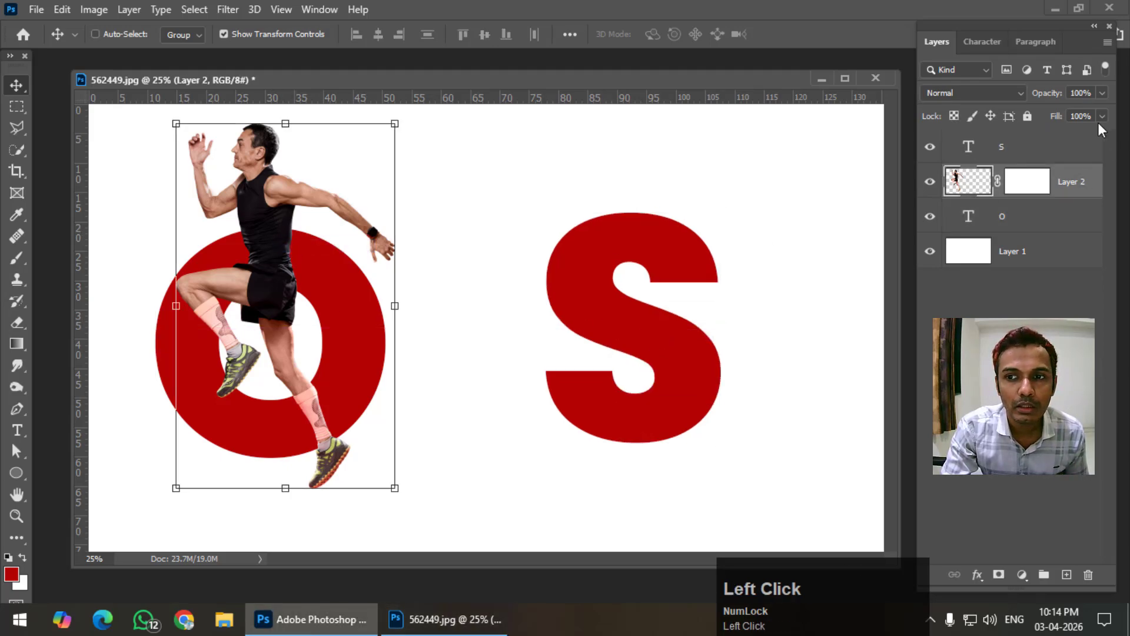
{"action": "left_click", "coordinate": [1019, 184]}
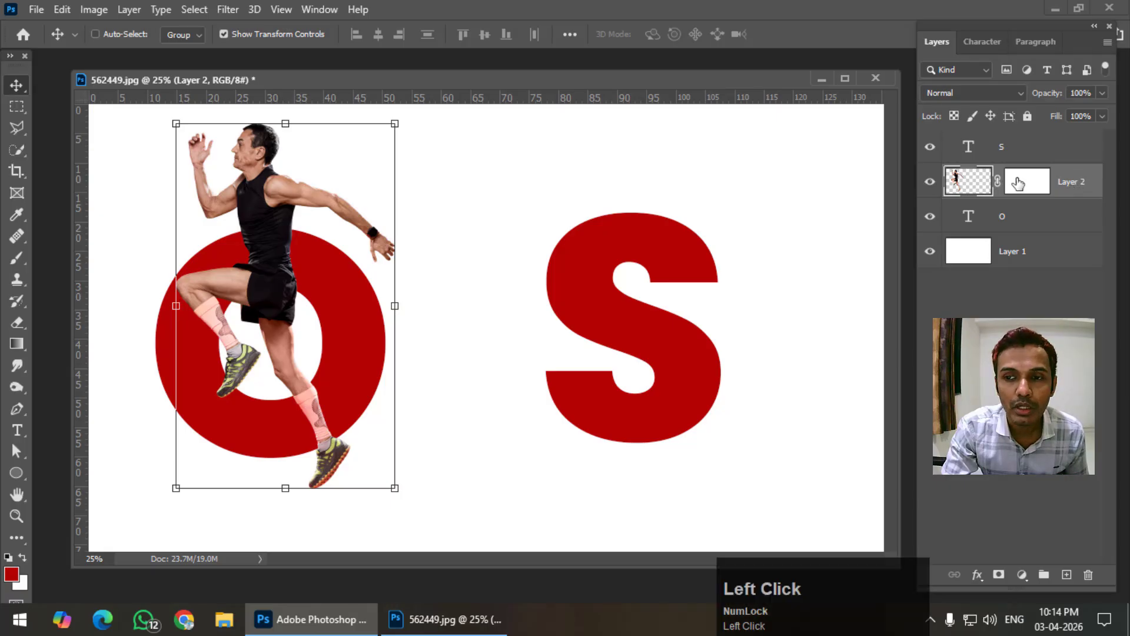
{"action": "left_click", "coordinate": [977, 218]}
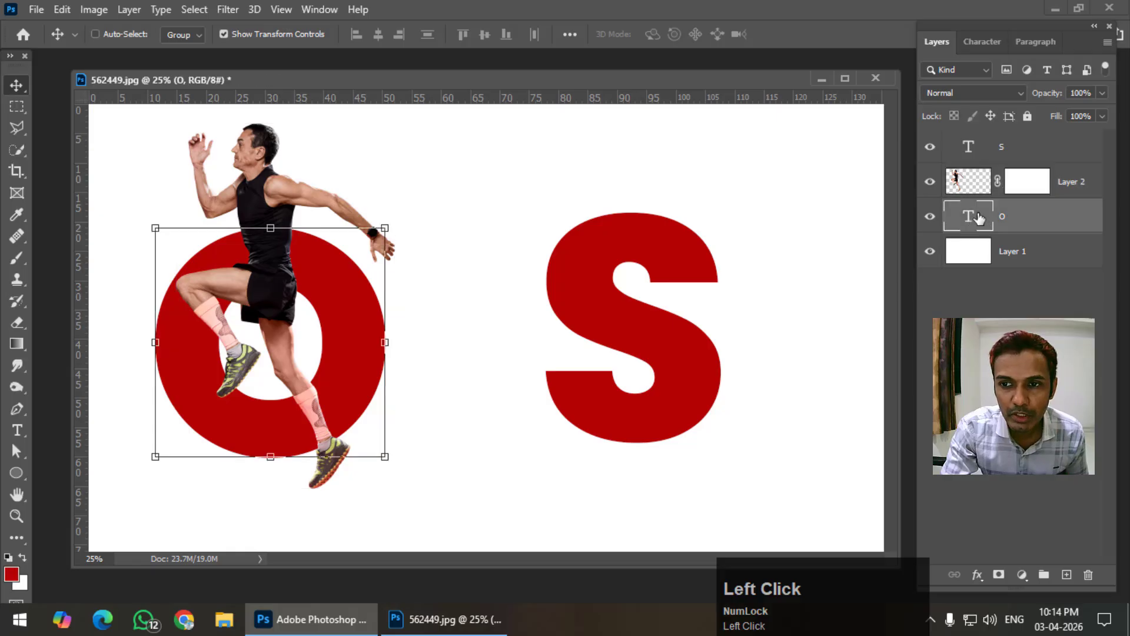
{"action": "left_click", "coordinate": [1018, 187]}
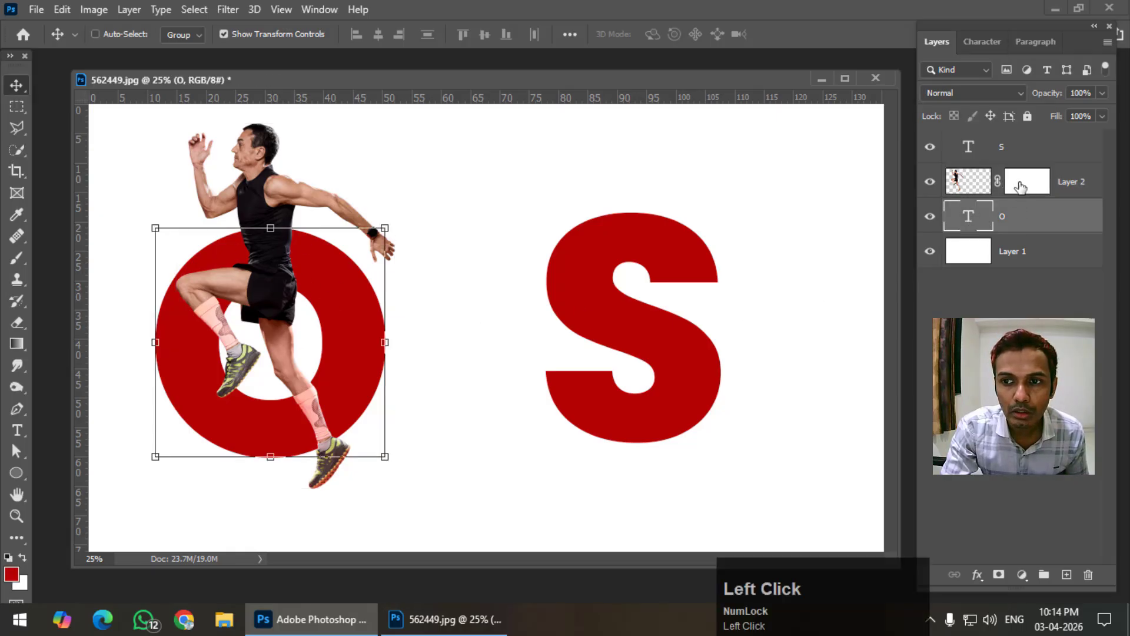
{"action": "left_click", "coordinate": [968, 222], "text": "ctrl"}
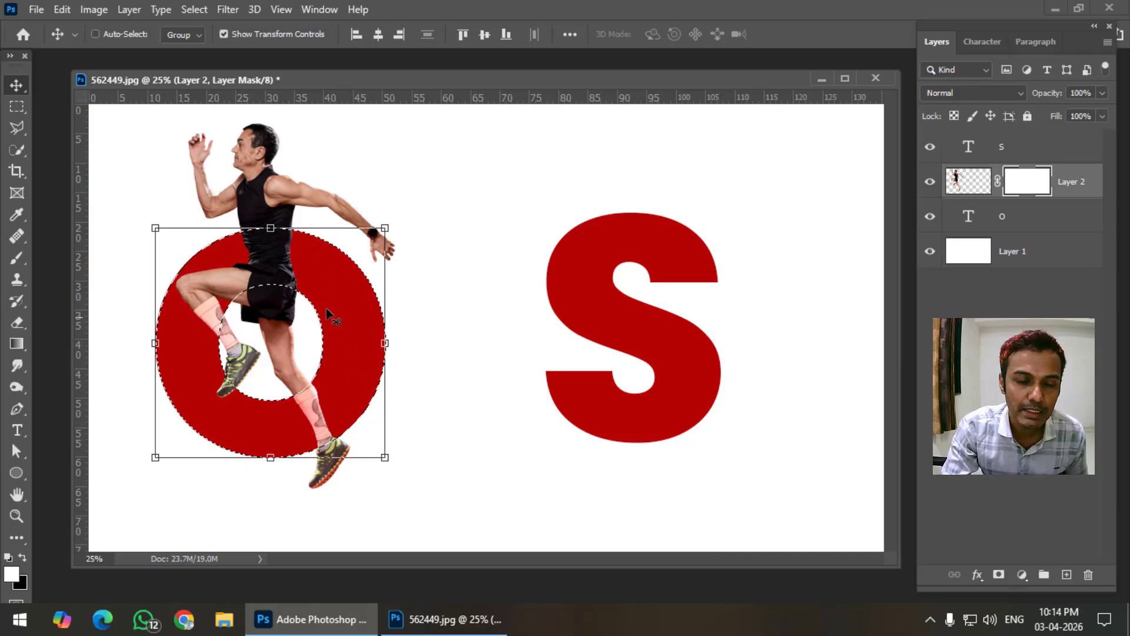
Step: Paint black on the mask over the runner's rear lower leg inside the O selection, and deselect
{"action": "left_click", "coordinate": [17, 257]}
{"action": "left_click", "coordinate": [22, 557]}
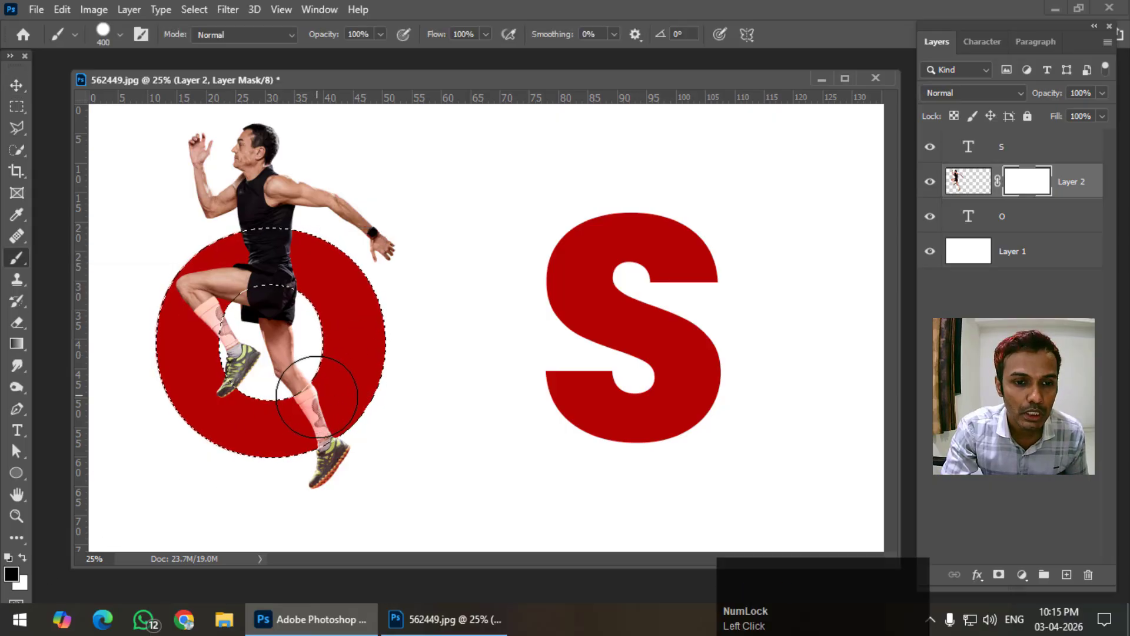
{"action": "mouse_move", "coordinate": [306, 391]}
{"action": "left_mouse_down"}
{"action": "mouse_move", "coordinate": [344, 419]}
{"action": "mouse_move", "coordinate": [333, 462]}
{"action": "mouse_move", "coordinate": [362, 453]}
{"action": "mouse_move", "coordinate": [337, 480]}
{"action": "left_mouse_up"}
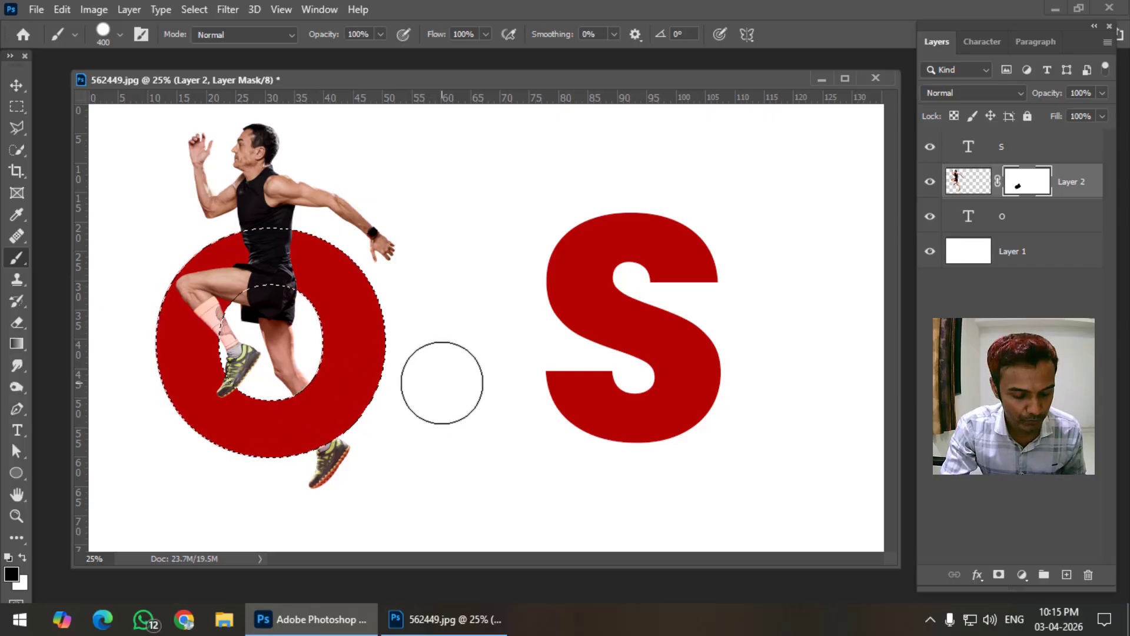
{"action": "left_click", "coordinate": [194, 9]}
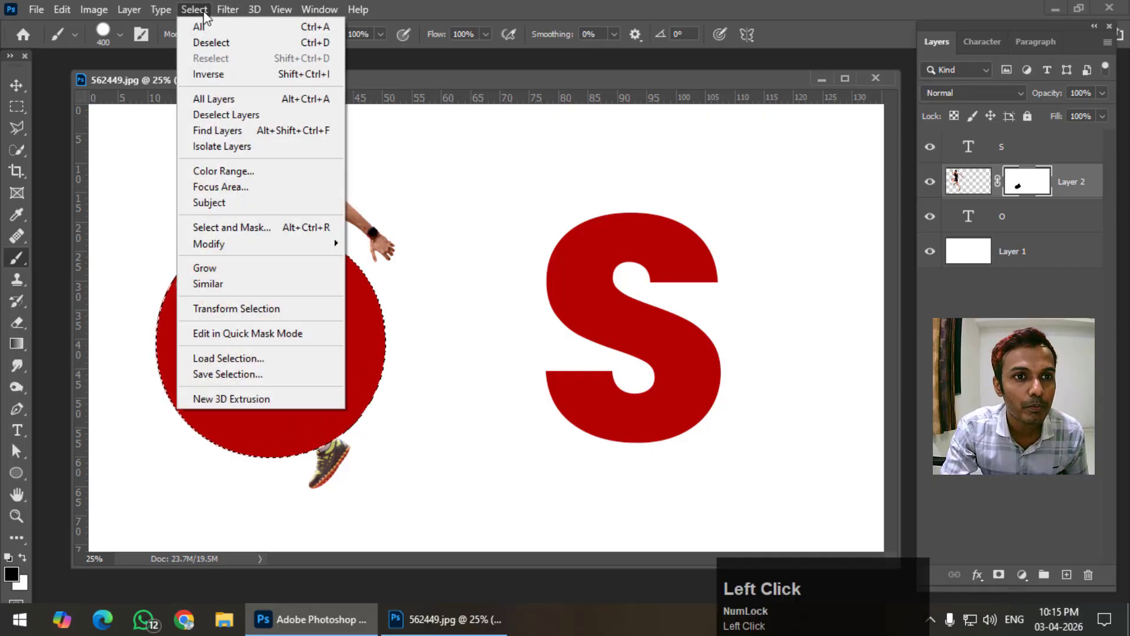
{"action": "left_click", "coordinate": [213, 44]}
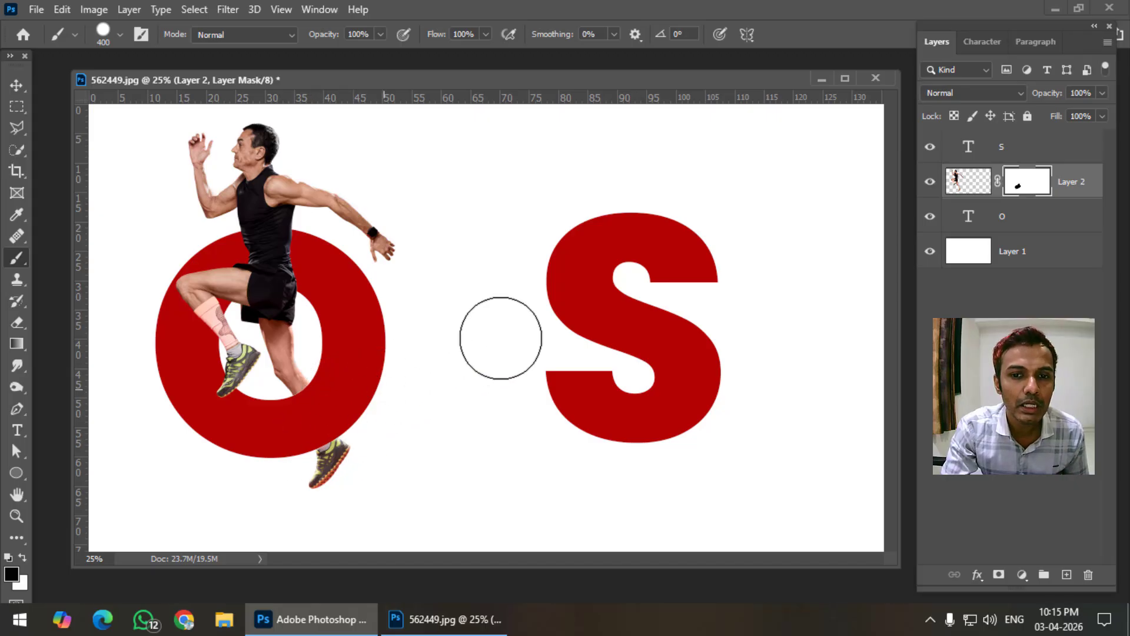
Step: Duplicate the masked runner beside the letter S and delete the layer mask from the copy
{"action": "left_click", "coordinate": [14, 87]}
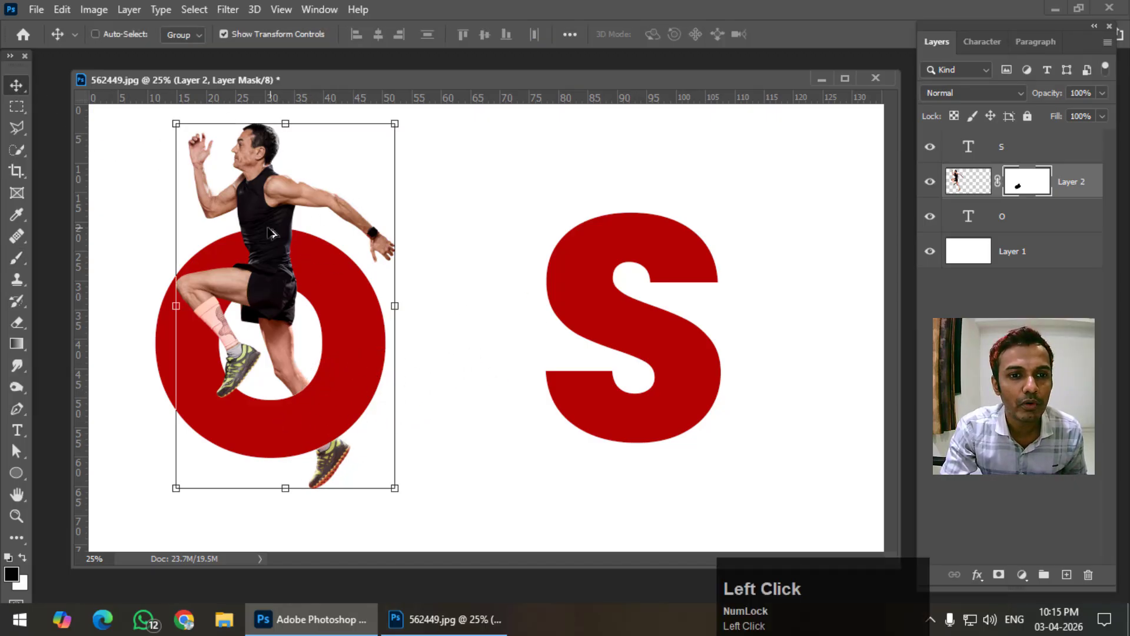
{"action": "left_click_drag", "start_coordinate": [272, 233], "coordinate": [518, 240]}
{"action": "right_click", "coordinate": [1034, 178]}
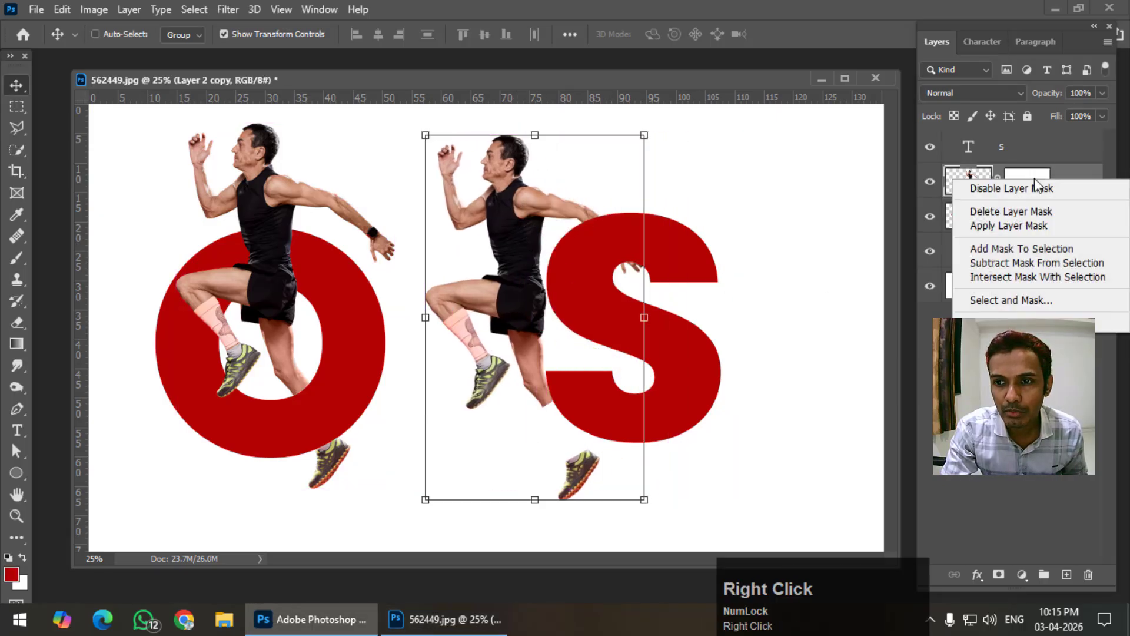
{"action": "left_click", "coordinate": [1027, 210]}
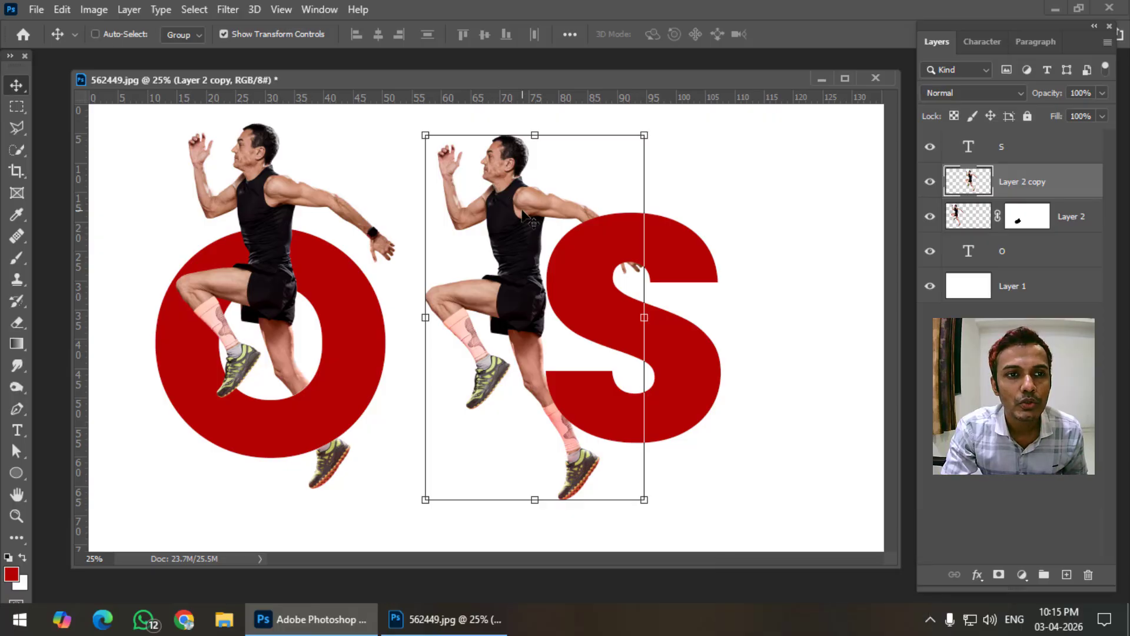
Step: Flip the runner copy horizontally and place it in front of the letter S, with its layer above the S layer
{"action": "left_click", "coordinate": [62, 10]}
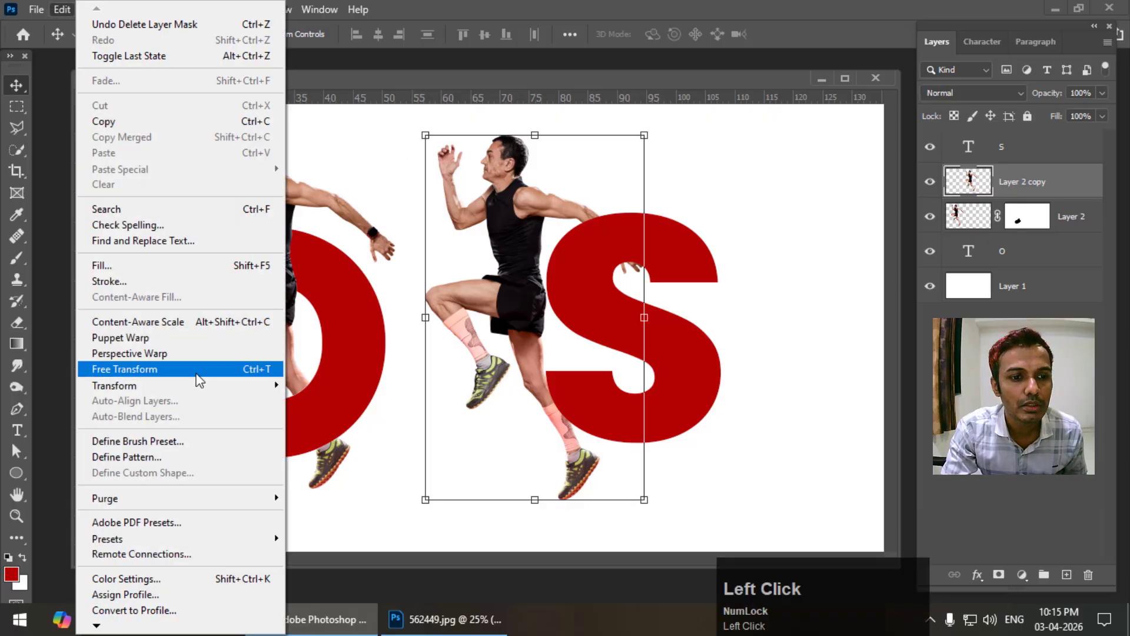
{"action": "mouse_move", "coordinate": [199, 391]}
{"action": "left_click", "coordinate": [391, 367]}
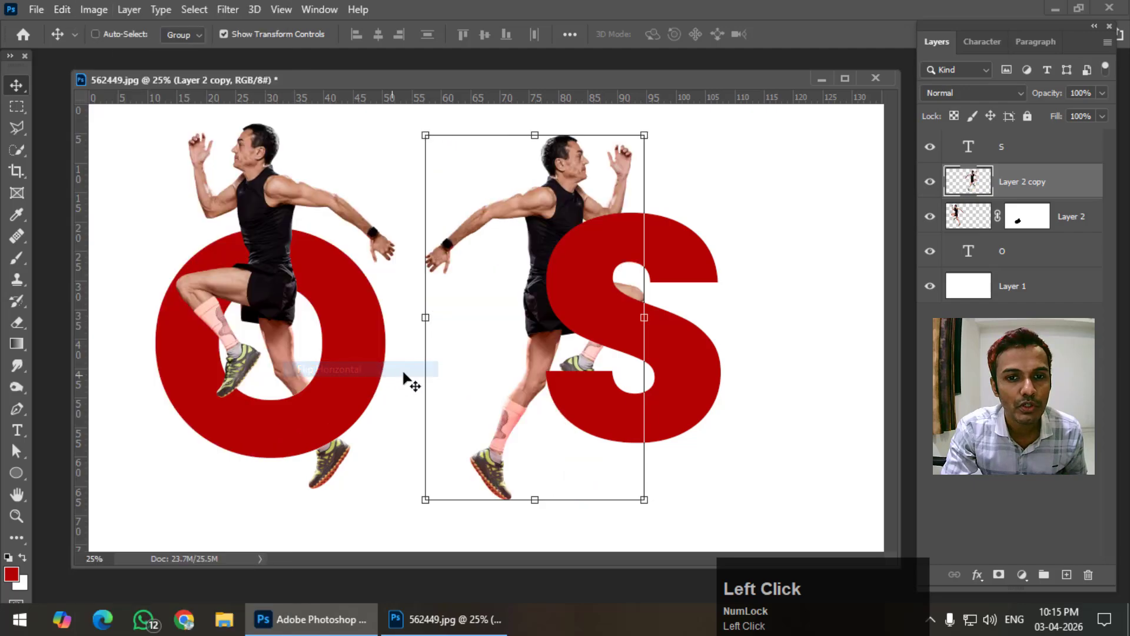
{"action": "left_click_drag", "start_coordinate": [551, 301], "coordinate": [606, 302]}
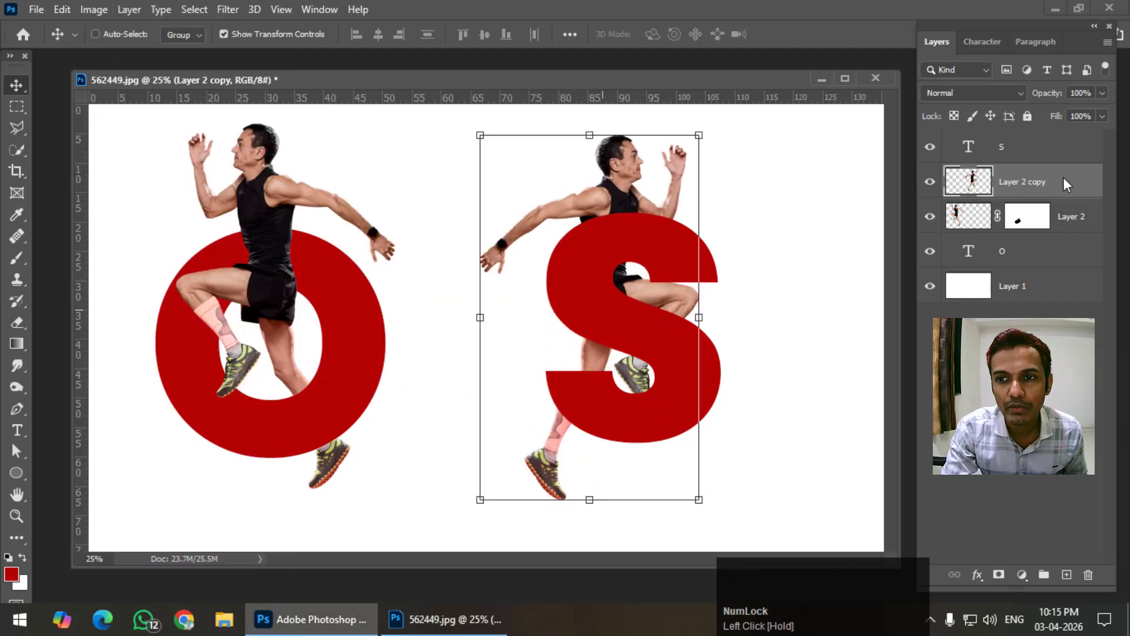
{"action": "left_click_drag", "start_coordinate": [1065, 184], "coordinate": [1064, 144]}
{"action": "left_click_drag", "start_coordinate": [586, 293], "coordinate": [615, 299]}
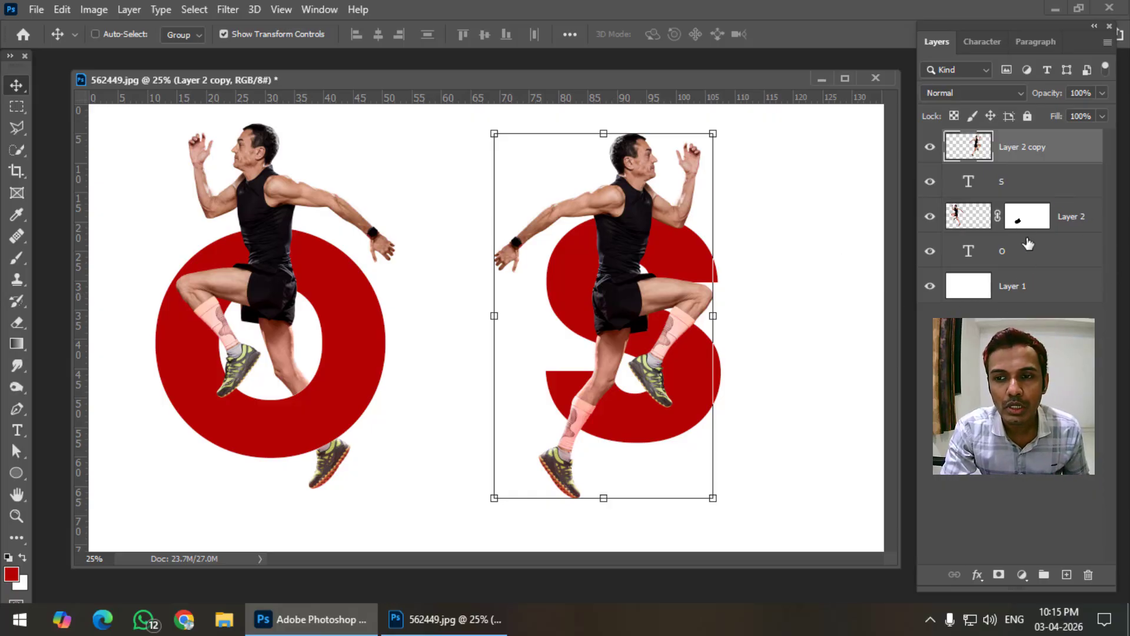
Step: Add a layer mask to the runner copy, and load the letter S's outline as an inverted selection
{"action": "left_click", "coordinate": [998, 576]}
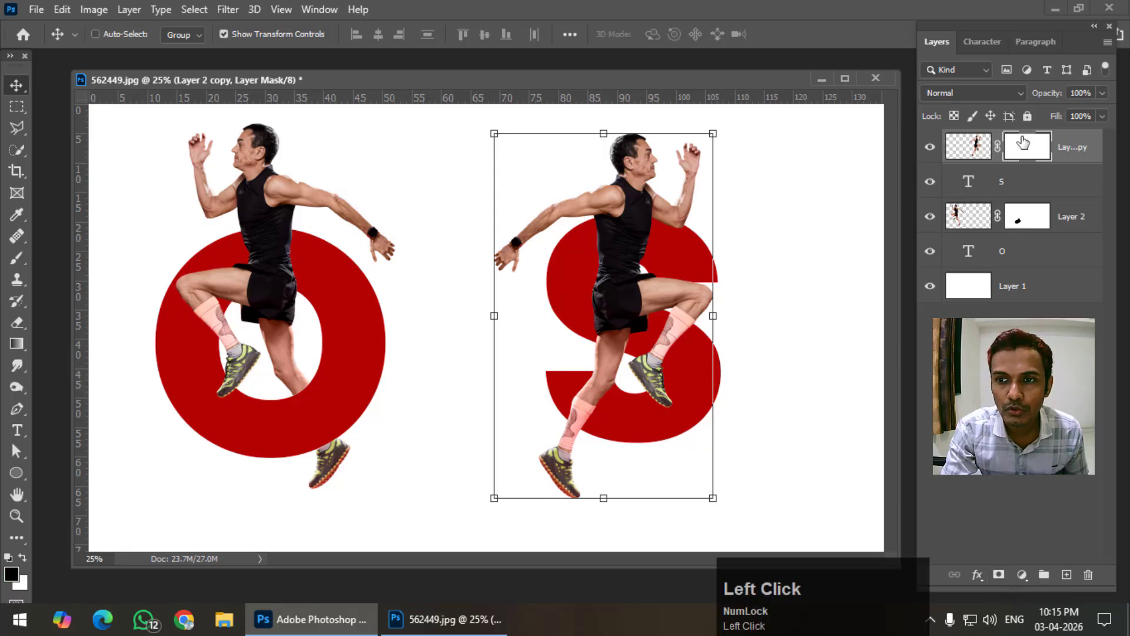
{"action": "left_click", "coordinate": [970, 185], "text": "ctrl"}
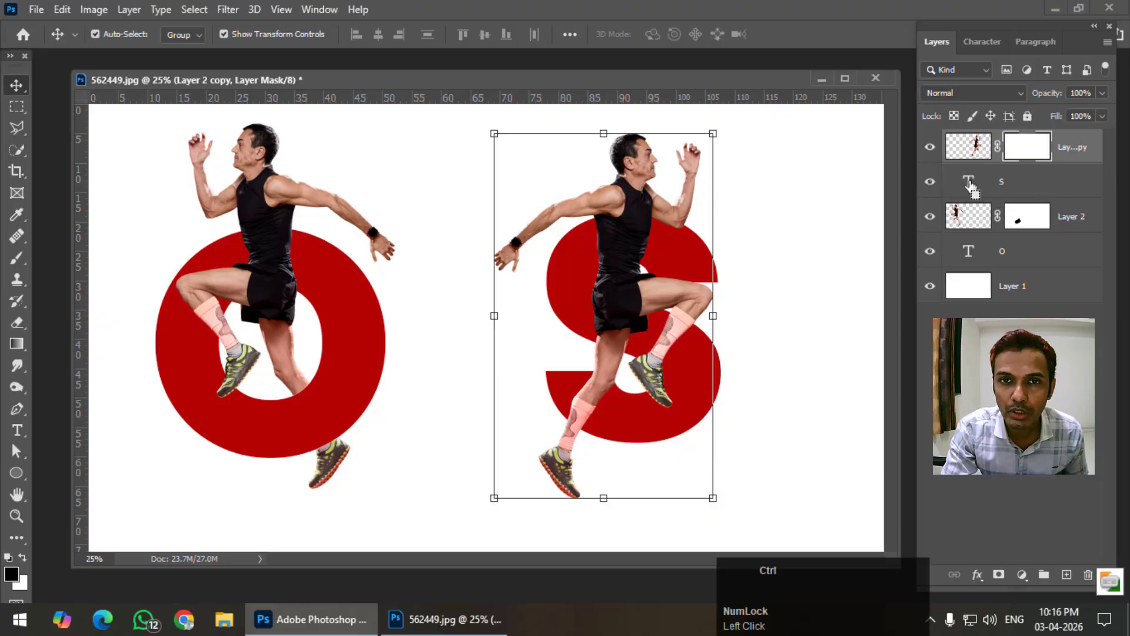
{"action": "left_click", "coordinate": [970, 186], "text": "ctrl"}
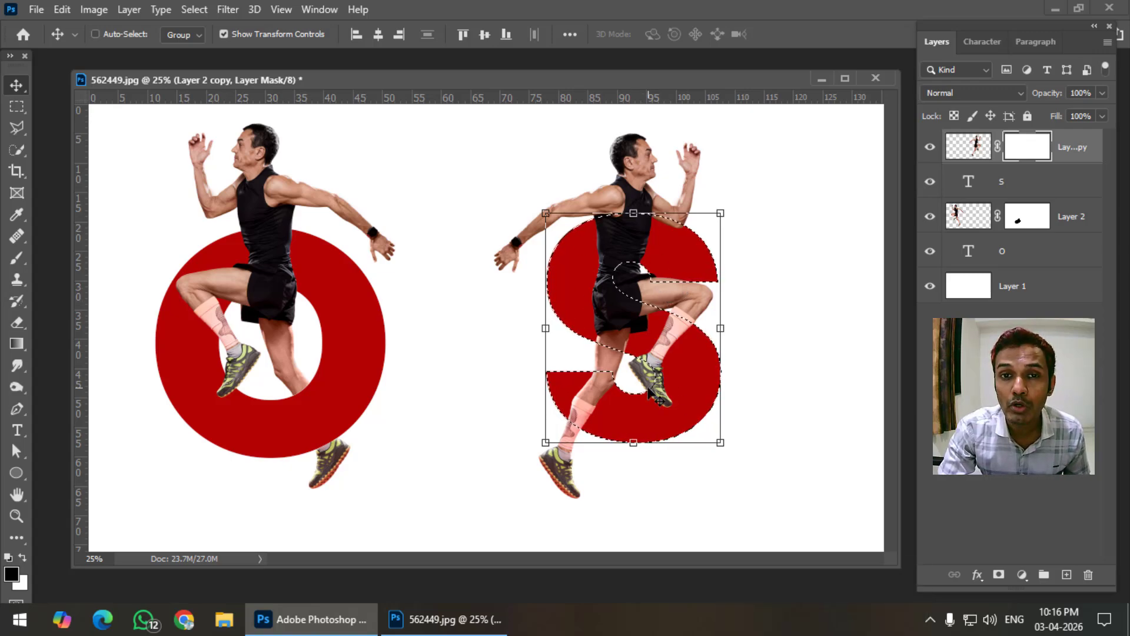
{"action": "left_click", "coordinate": [200, 11]}
{"action": "left_click", "coordinate": [194, 25]}
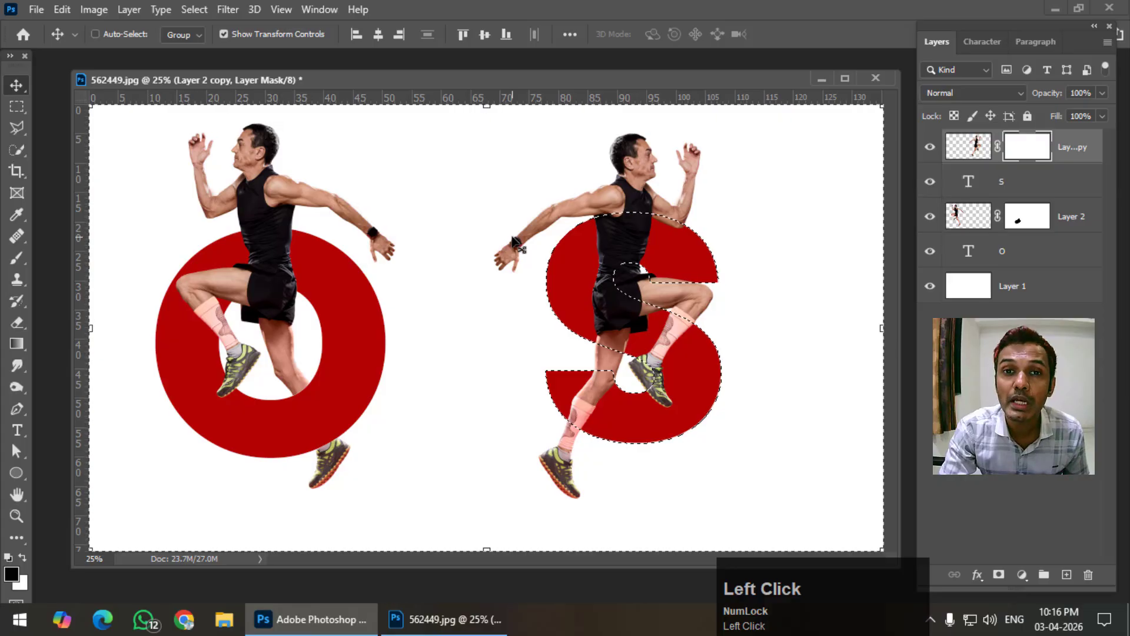
Step: Brush black on the mask over the runner copy's rear foot and ankle outside the letter S
{"action": "left_click", "coordinate": [17, 259]}
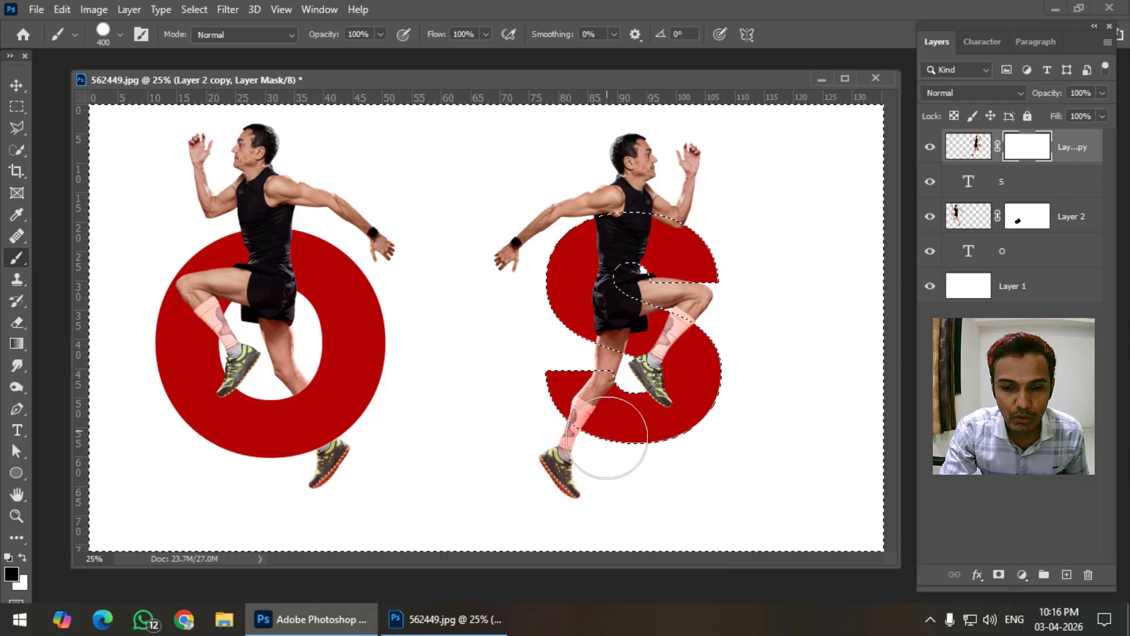
{"action": "mouse_move", "coordinate": [581, 479]}
{"action": "left_mouse_down"}
{"action": "mouse_move", "coordinate": [572, 454]}
{"action": "mouse_move", "coordinate": [699, 482]}
{"action": "mouse_move", "coordinate": [764, 453]}
{"action": "left_mouse_up"}
Step: Try masking the runner copy's raised thigh outside the letter S and deselecting, and undo both changes
{"action": "mouse_move", "coordinate": [643, 283]}
{"action": "left_mouse_down"}
{"action": "mouse_move", "coordinate": [635, 294]}
{"action": "mouse_move", "coordinate": [772, 344]}
{"action": "left_mouse_up"}
{"action": "left_click", "coordinate": [194, 9]}
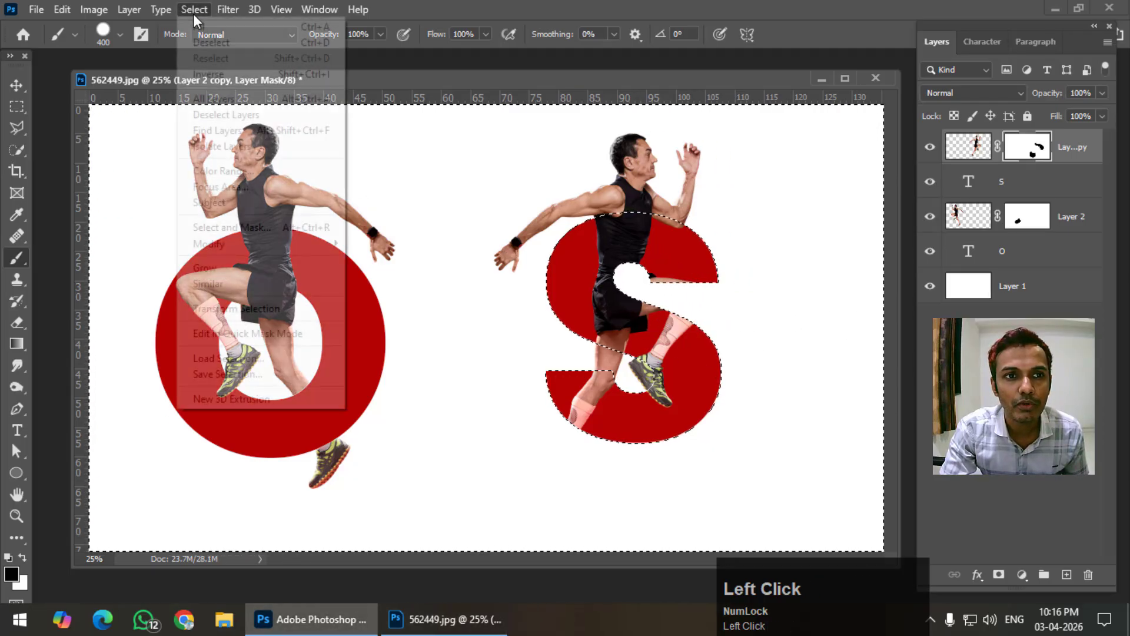
{"action": "left_click", "coordinate": [203, 42]}
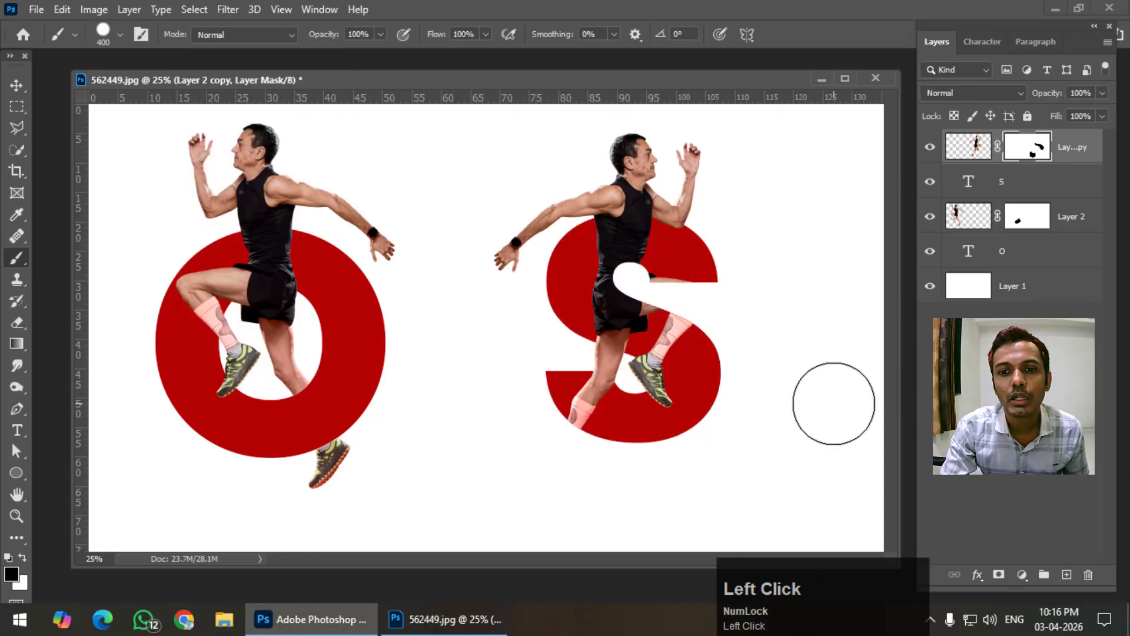
{"action": "key", "text": "ctrl+z"}
{"action": "key", "text": "ctrl+z"}
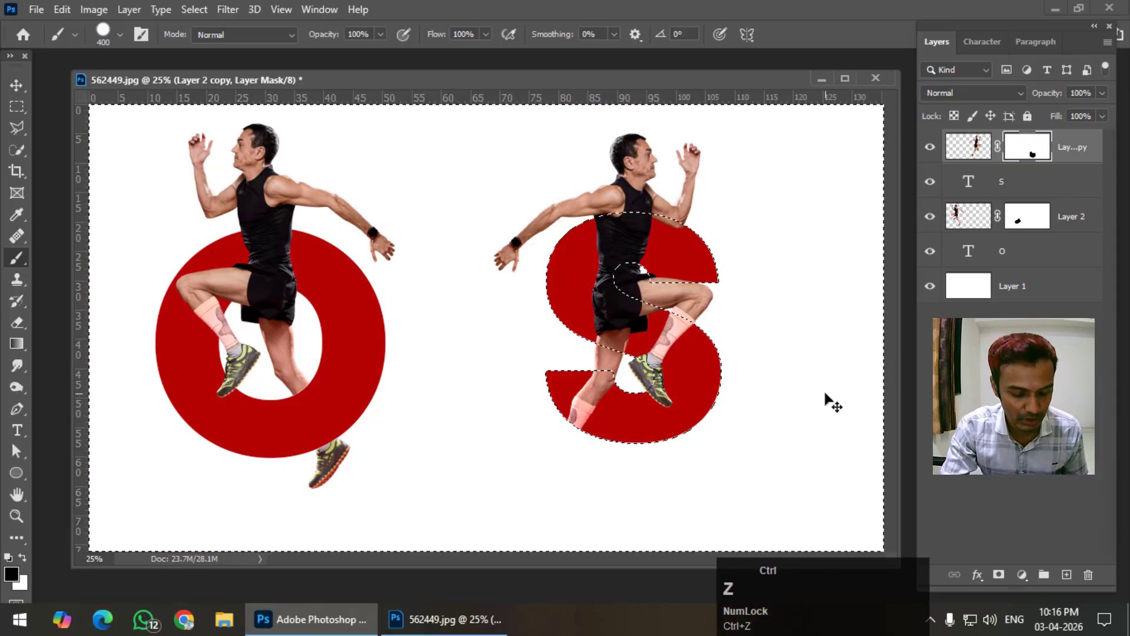
Step: Deselect the inverted letter S selection
{"action": "key", "text": "ctrl+d"}
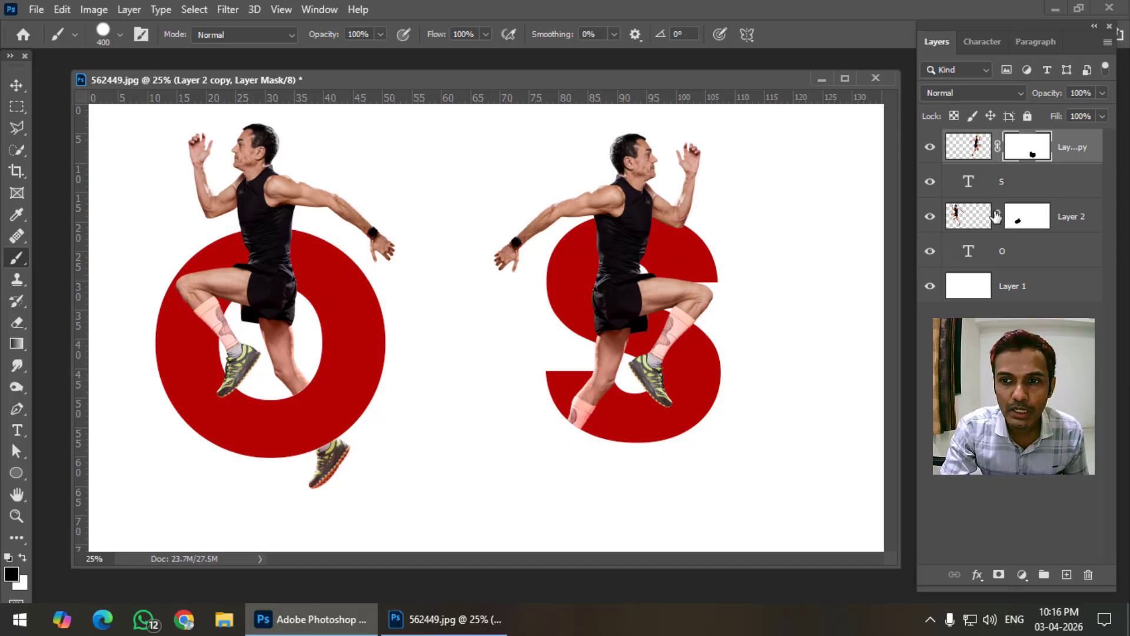
Step: Open the text color picker for the letter S layer and move it clear of the artwork
{"action": "left_click", "coordinate": [968, 187]}
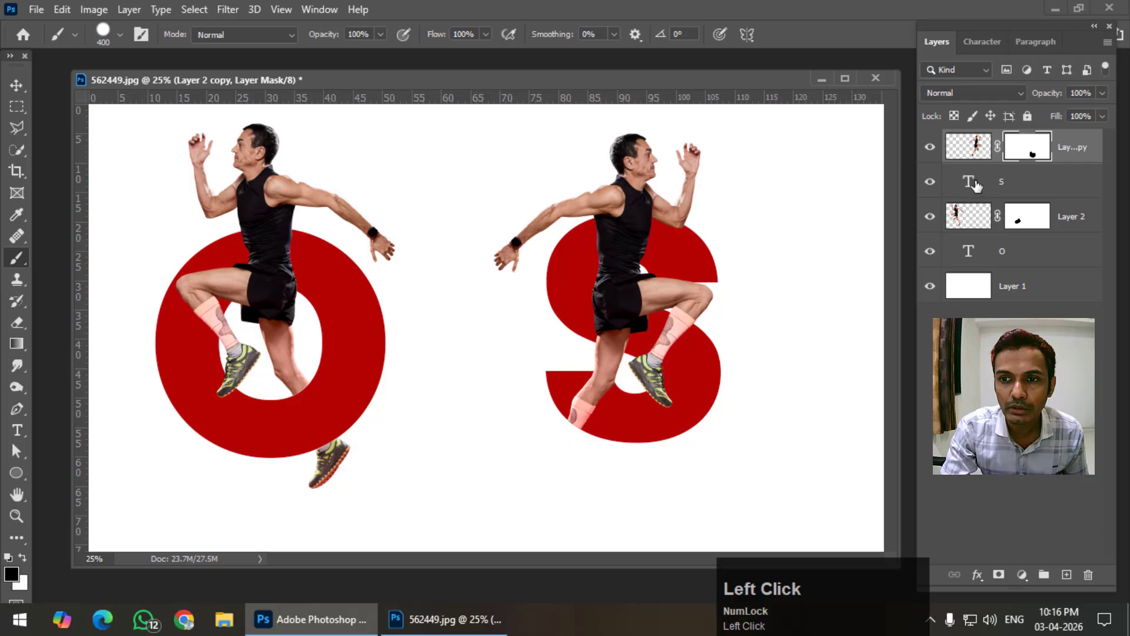
{"action": "left_click", "coordinate": [980, 42]}
{"action": "left_click", "coordinate": [1069, 143]}
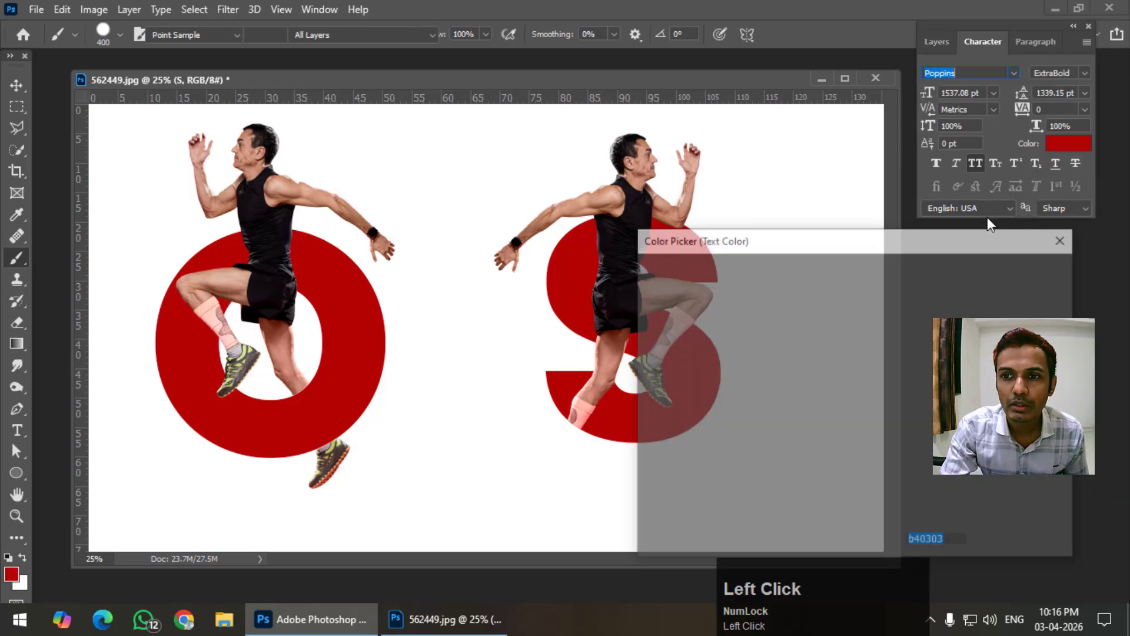
{"action": "left_click_drag", "start_coordinate": [819, 230], "coordinate": [949, 224]}
Step: Try out yellow, black and dark red shades as the letter S's text color
{"action": "left_click", "coordinate": [962, 463]}
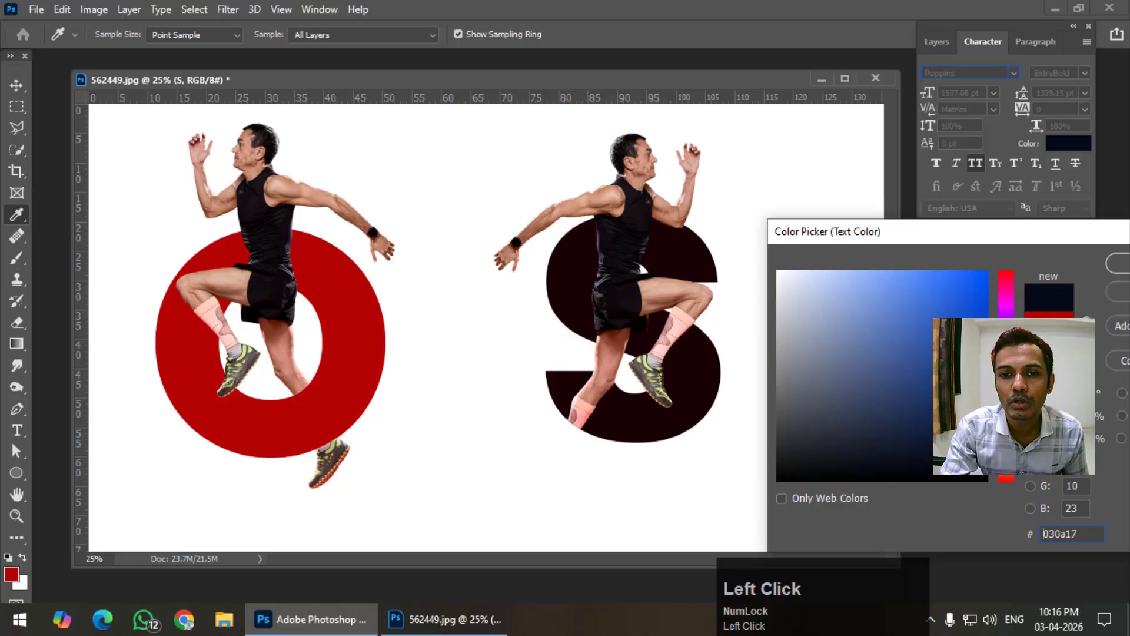
{"action": "left_click", "coordinate": [970, 325]}
{"action": "left_click", "coordinate": [951, 285]}
{"action": "left_click_drag", "start_coordinate": [1006, 446], "coordinate": [1006, 453]}
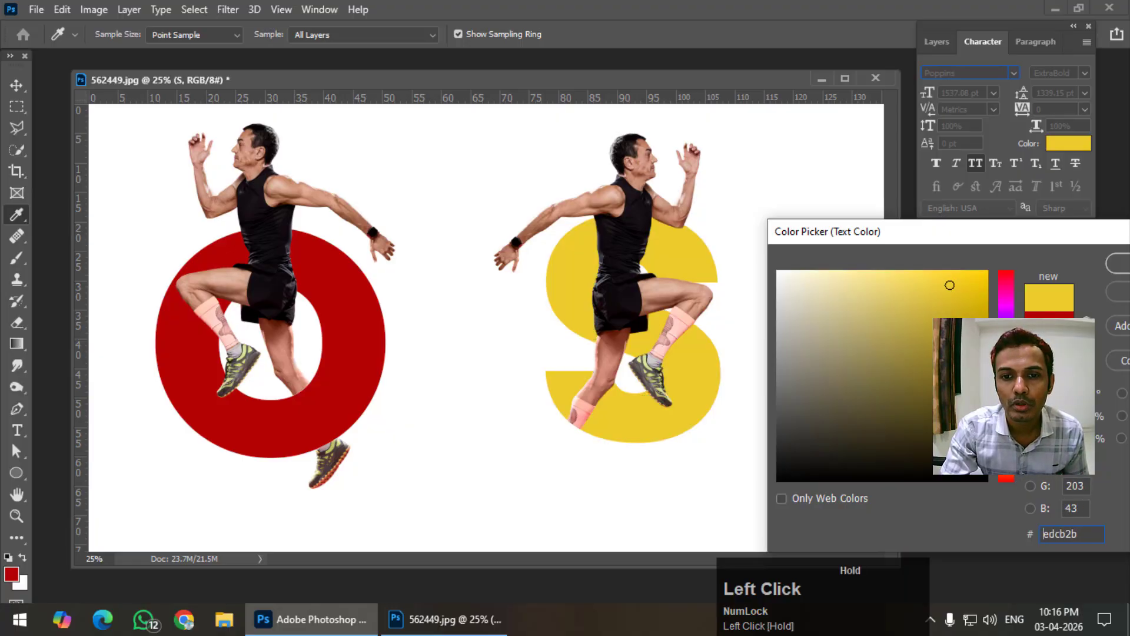
{"action": "left_click_drag", "start_coordinate": [950, 285], "coordinate": [976, 341]}
{"action": "left_click_drag", "start_coordinate": [1006, 412], "coordinate": [1006, 479]}
{"action": "left_click_drag", "start_coordinate": [802, 284], "coordinate": [777, 271]}
{"action": "left_click_drag", "start_coordinate": [858, 360], "coordinate": [982, 480]}
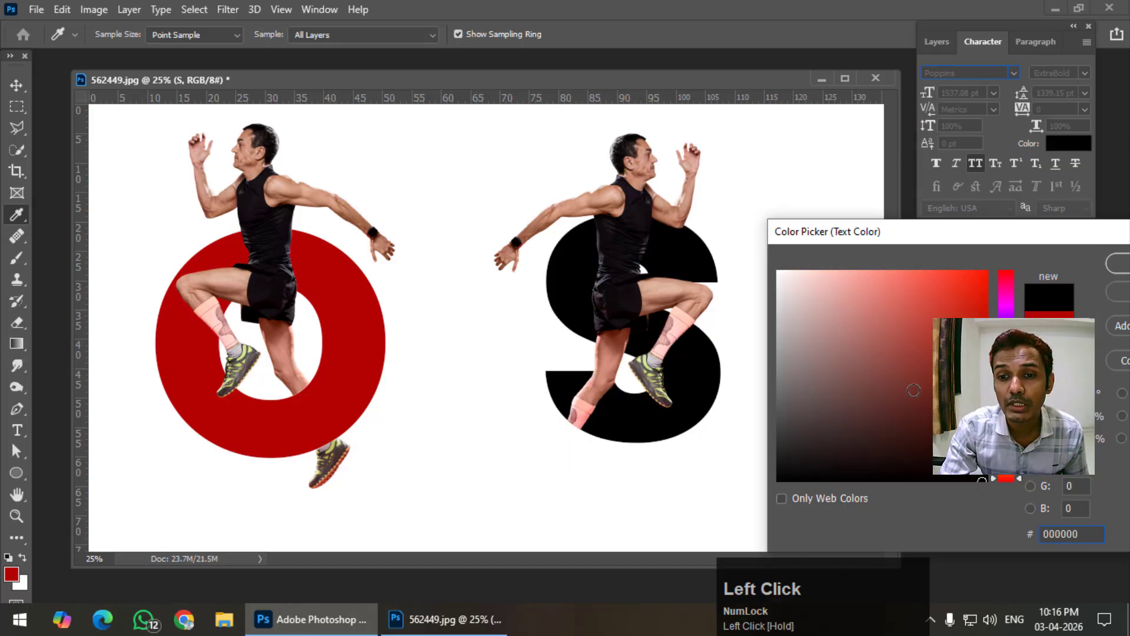
{"action": "left_click", "coordinate": [970, 327]}
{"action": "left_click", "coordinate": [949, 400]}
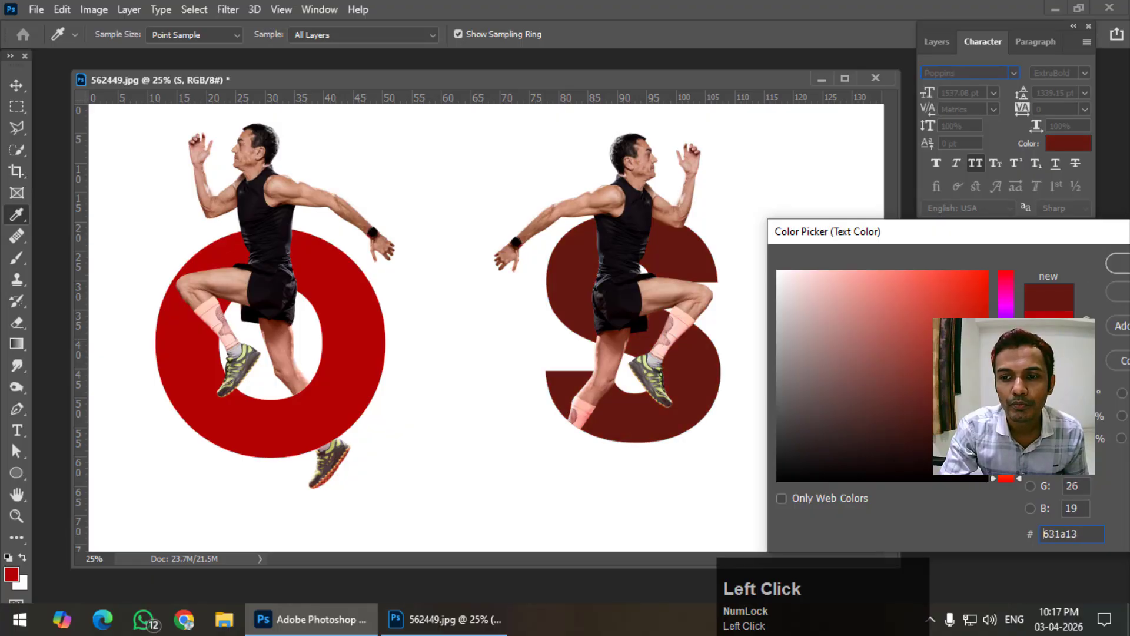
Step: Set the letter S's text color to dark blue 152088
{"action": "left_click", "coordinate": [1006, 344]}
{"action": "left_click", "coordinate": [955, 369]}
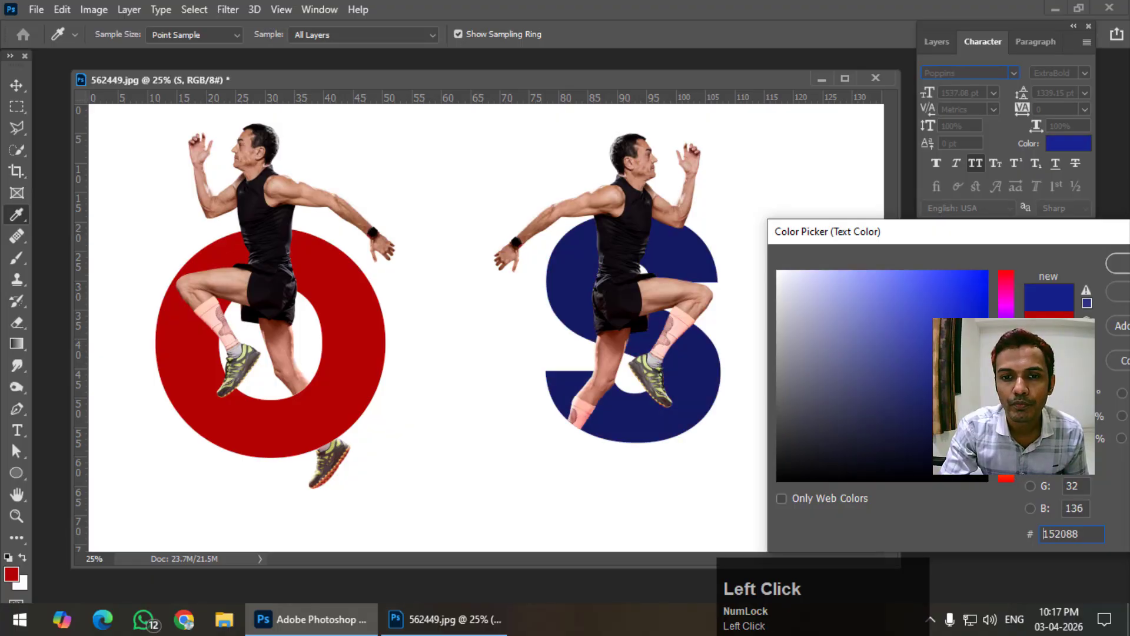
{"action": "left_click", "coordinate": [1110, 267]}
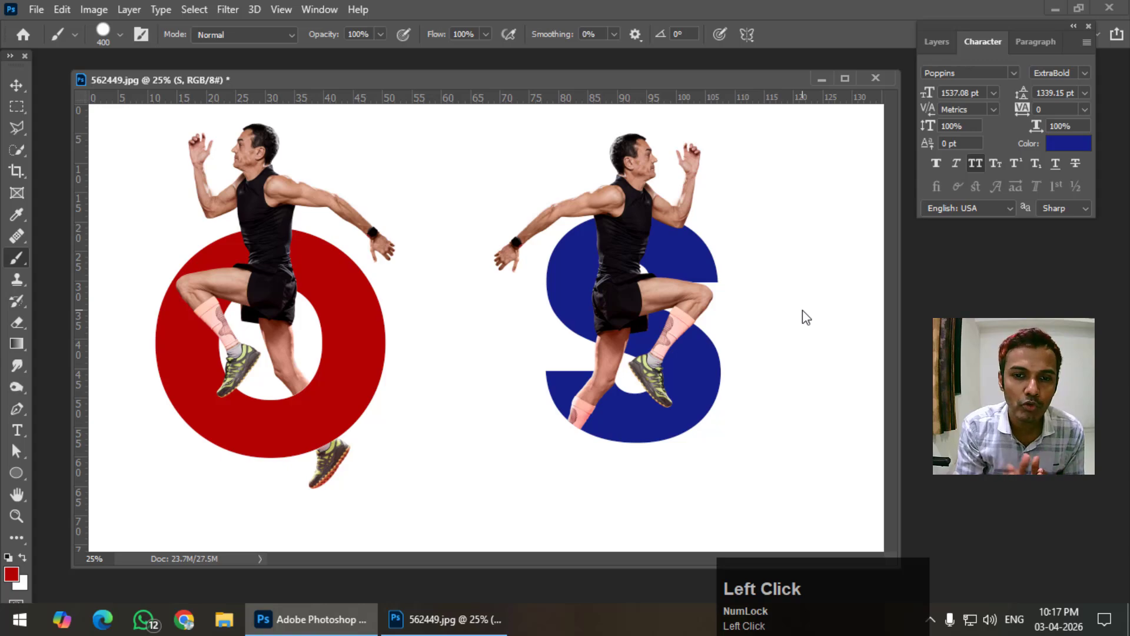